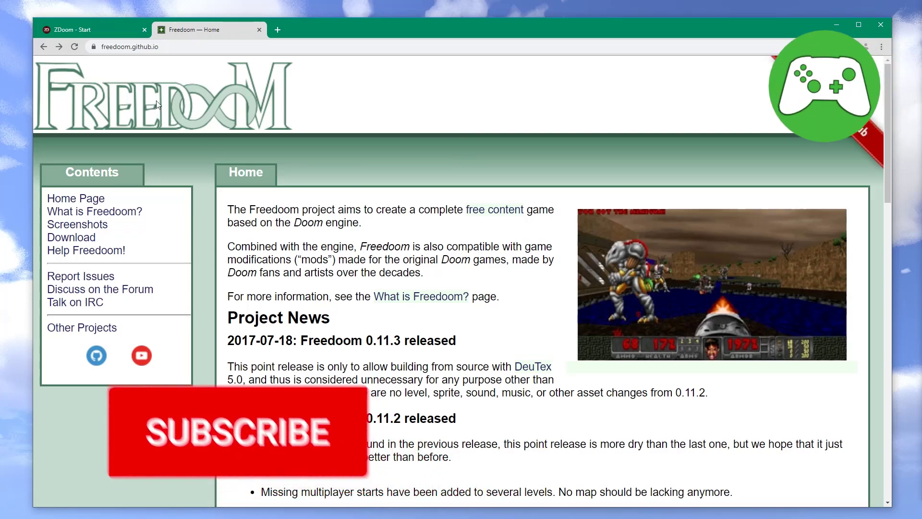
Download the Freedoom: Phase 1+2 zip from the Freedoom site's Download page
double_click(177, 47)
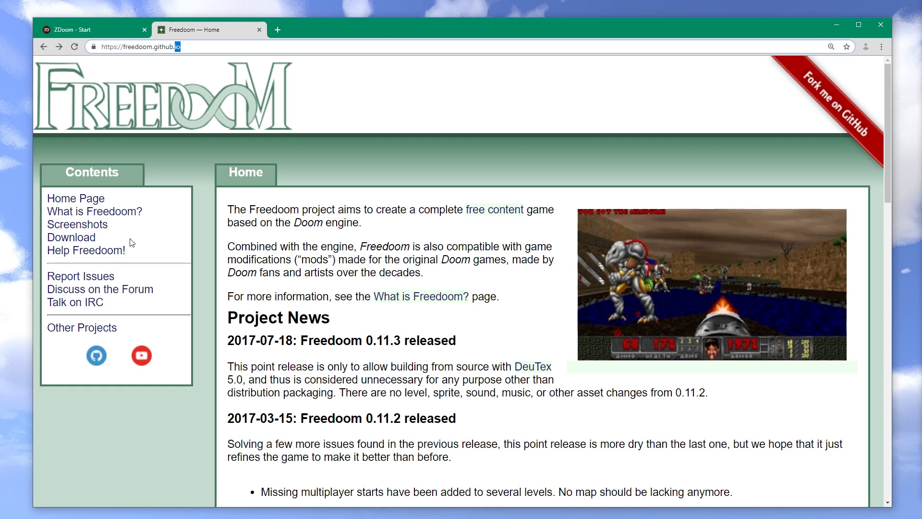
click(91, 243)
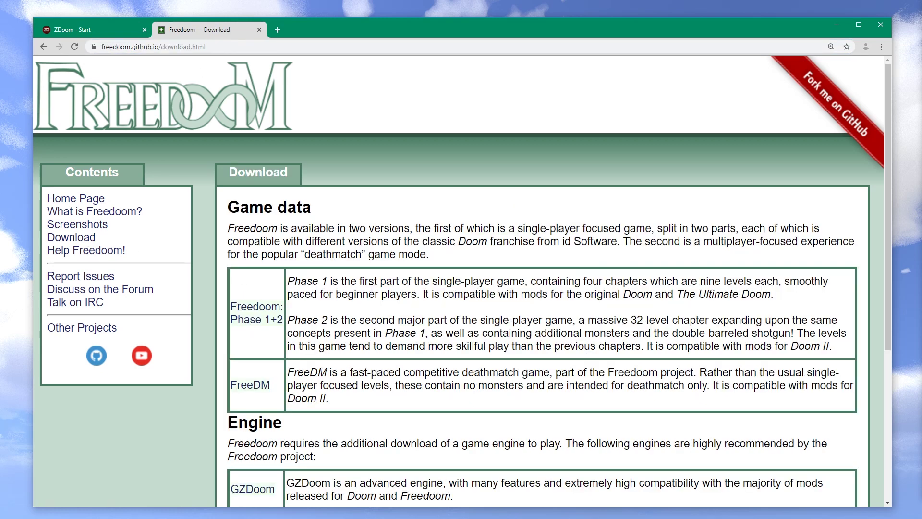
click(275, 326)
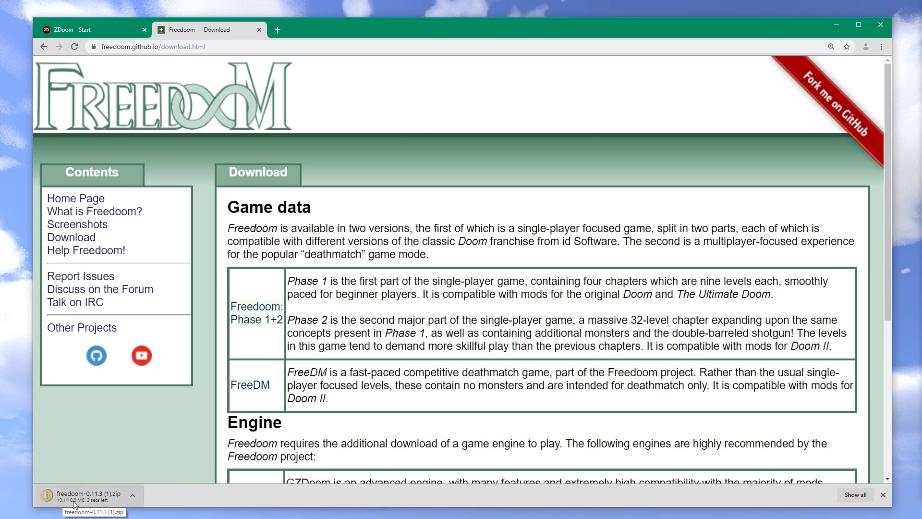
click(92, 29)
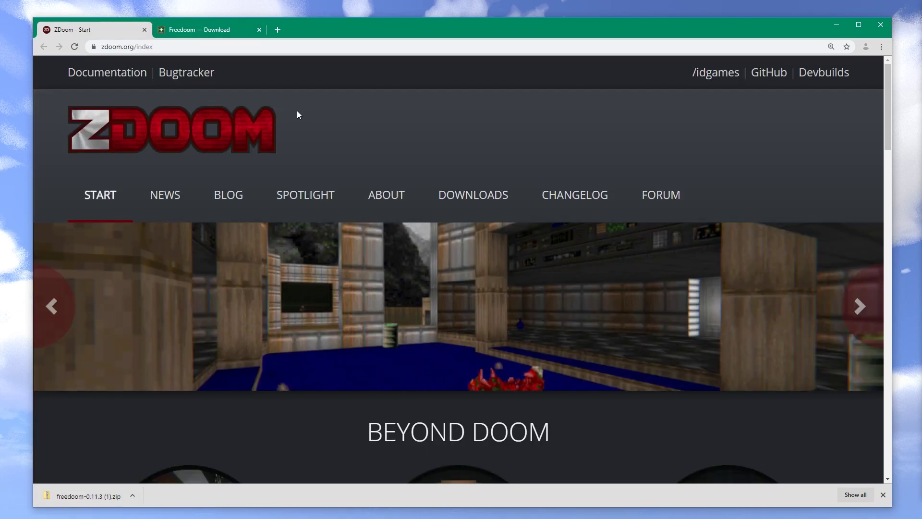
Download GZDoom v4.1.3 for Windows (Modern, 64-bit) from ZDoom's downloads page and show it in its folder
double_click(127, 48)
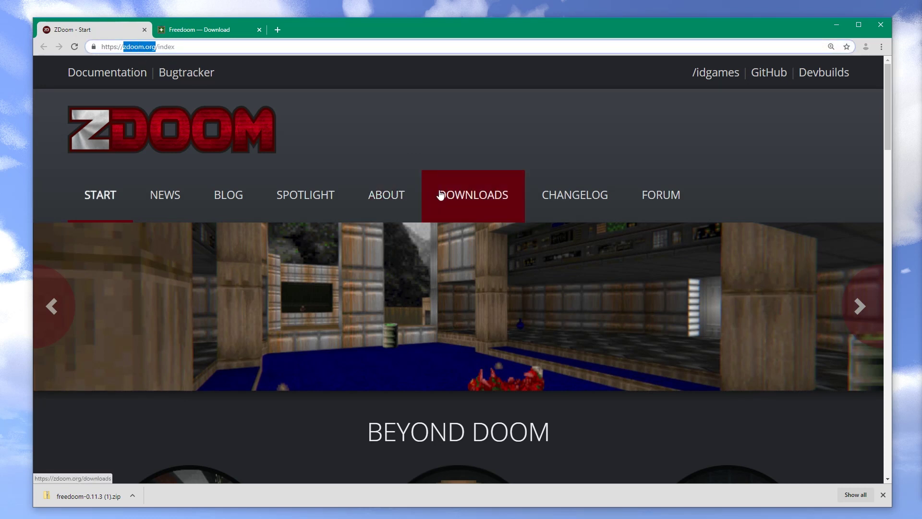
click(460, 195)
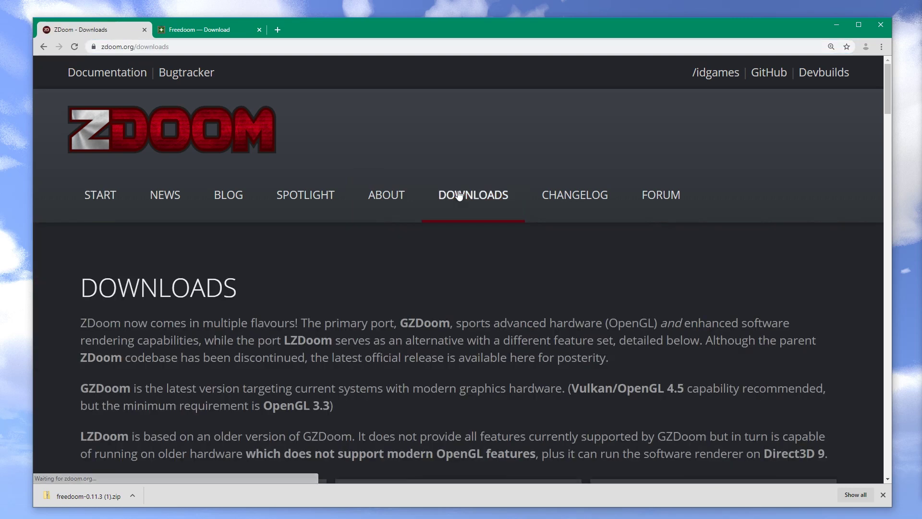
scroll(347, 226, down, 7)
scroll(352, 216, down, 1)
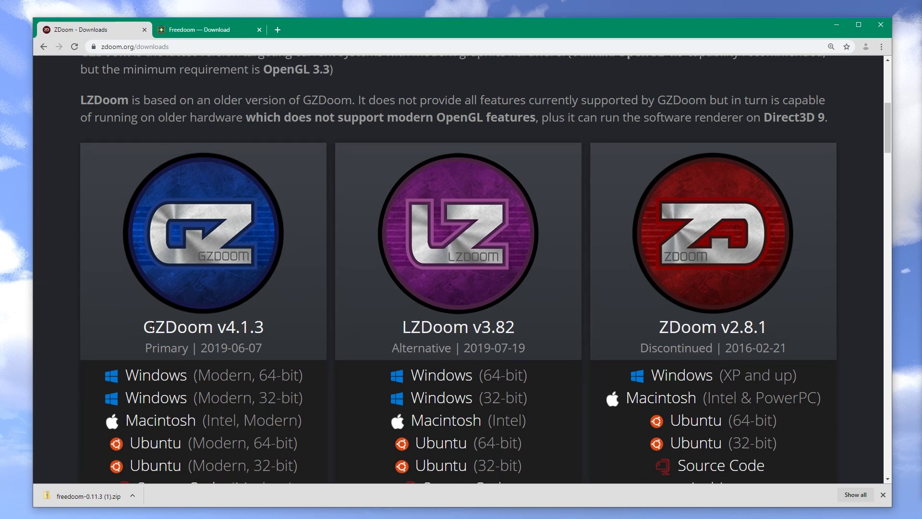
scroll(152, 328, down, 1)
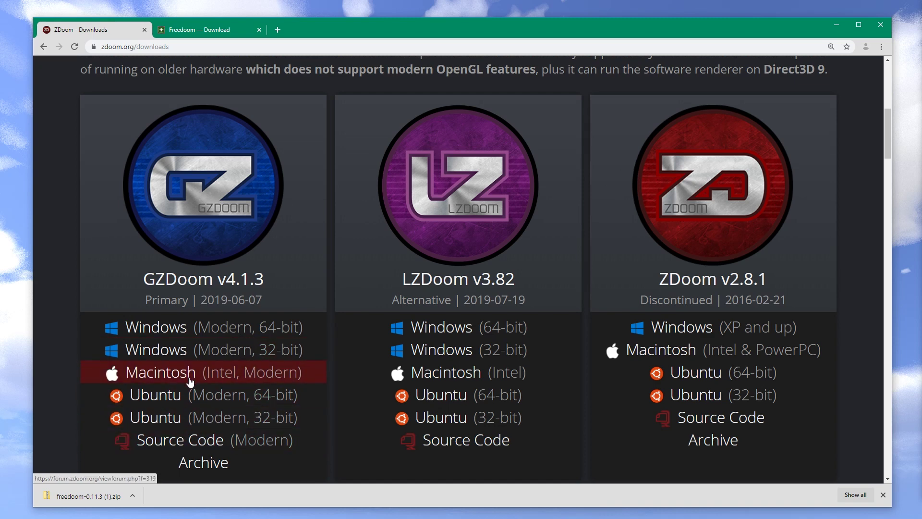
click(299, 349)
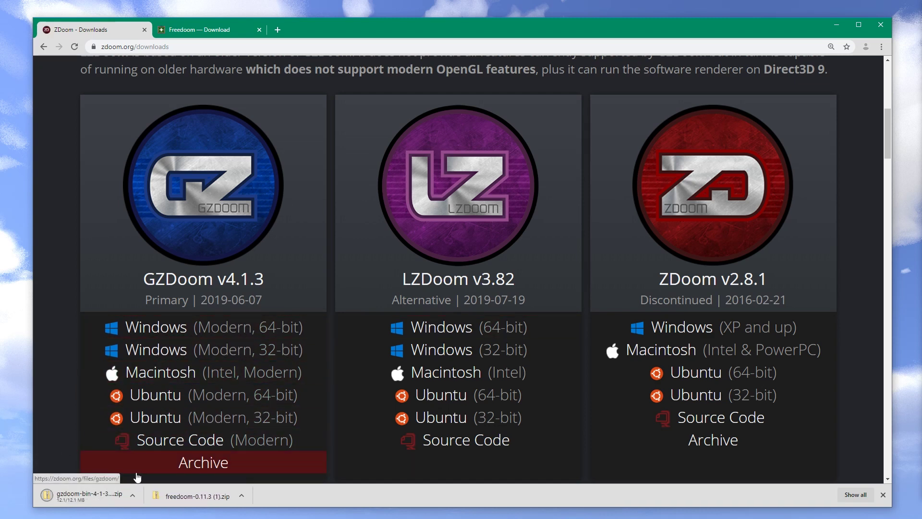
click(132, 496)
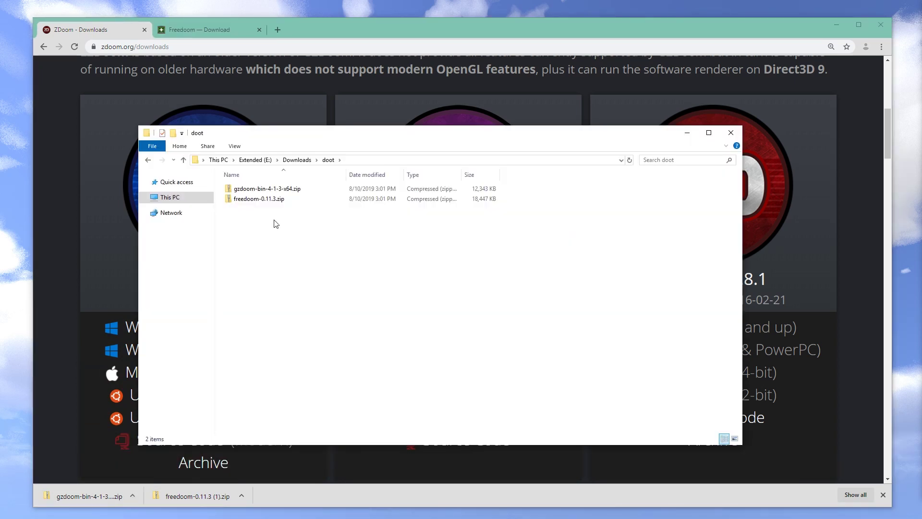
Extract freedoom-0.11.3.zip with Extract All to its suggested folder
click(282, 203)
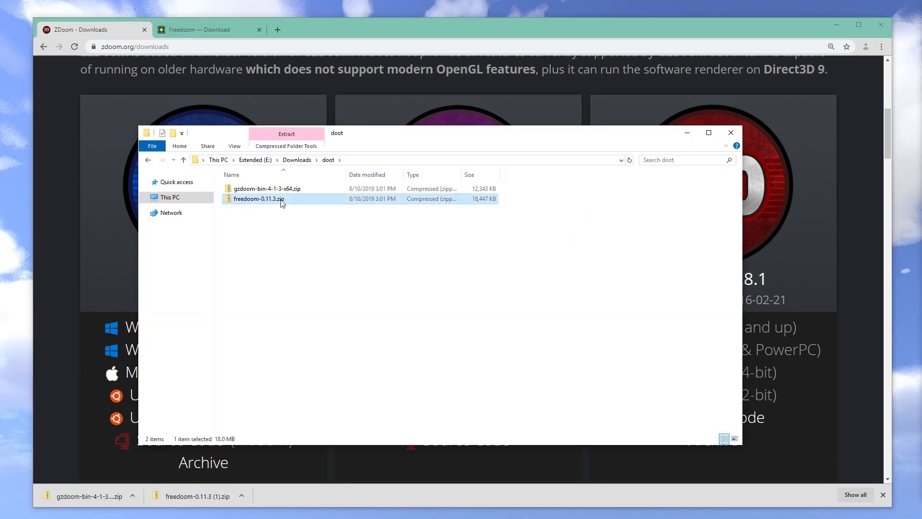
click(280, 193)
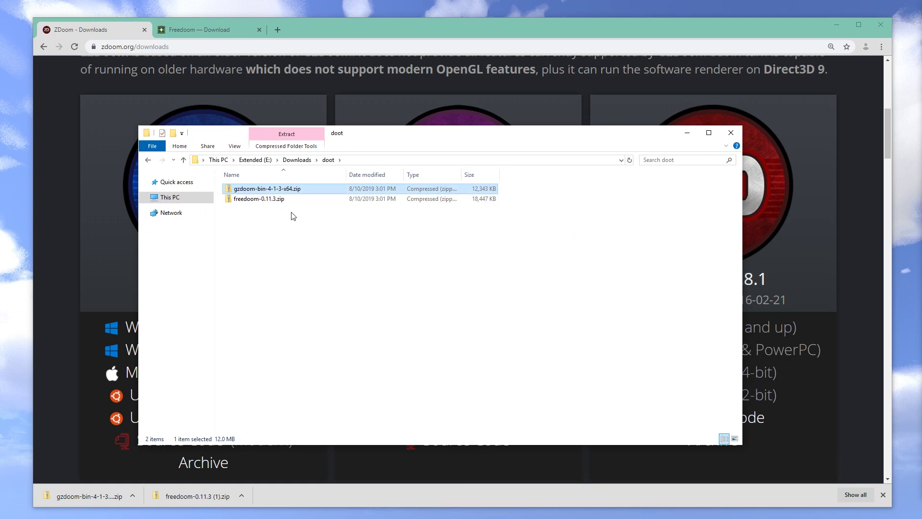
drag(293, 215, 271, 194)
right_click(266, 199)
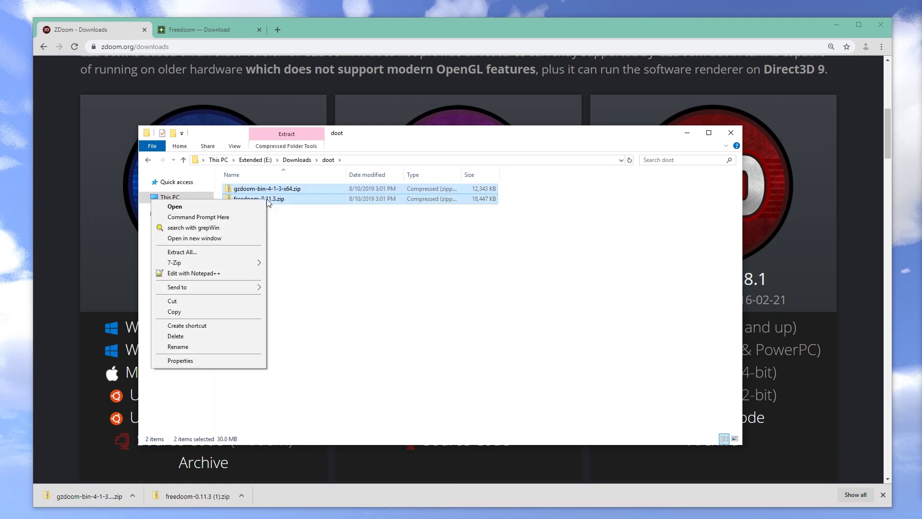
click(274, 202)
right_click(273, 199)
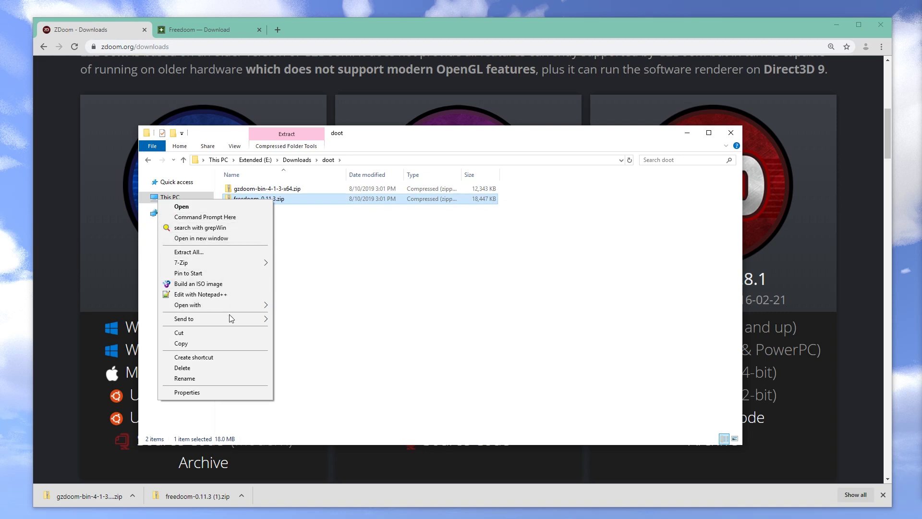
click(250, 248)
click(548, 357)
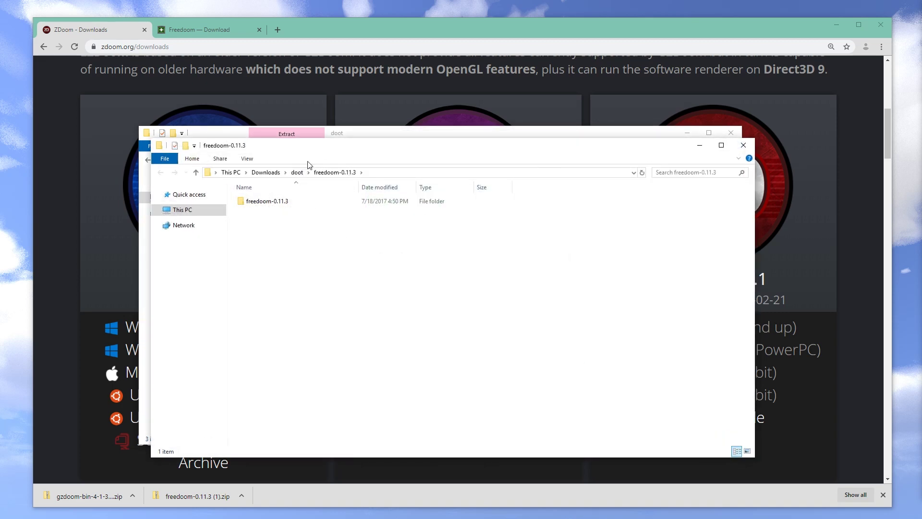
key(alt+F4)
Extract the GZDoom zip with 7-Zip into gzdoom-bin-4-1-3-x64
click(276, 209)
right_click(269, 211)
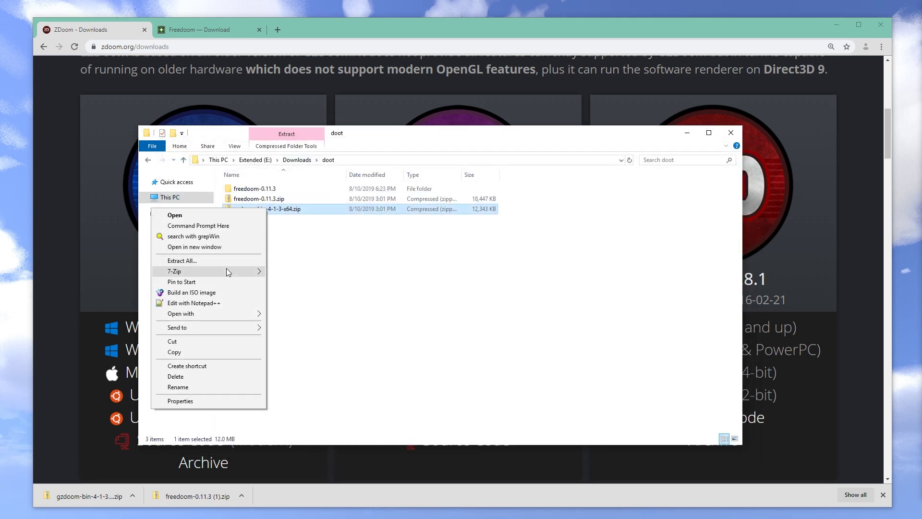
mouse_move(227, 271)
click(326, 305)
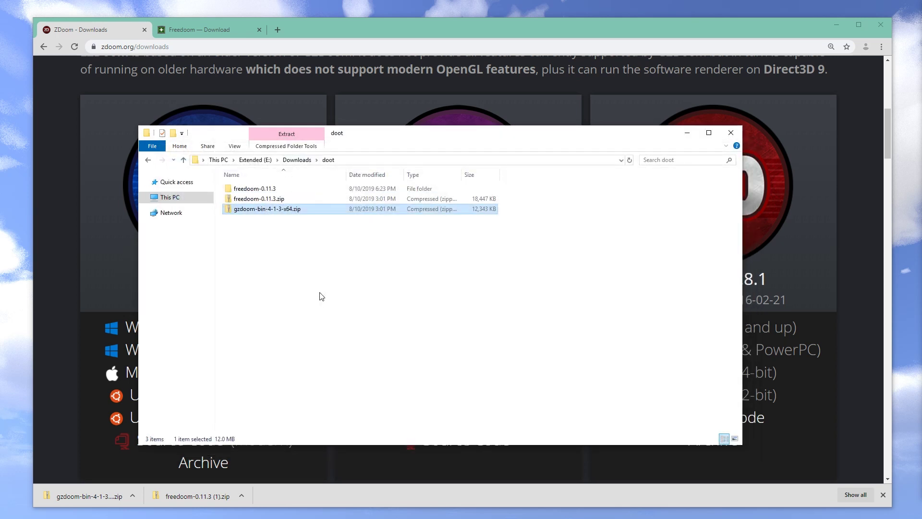
click(296, 261)
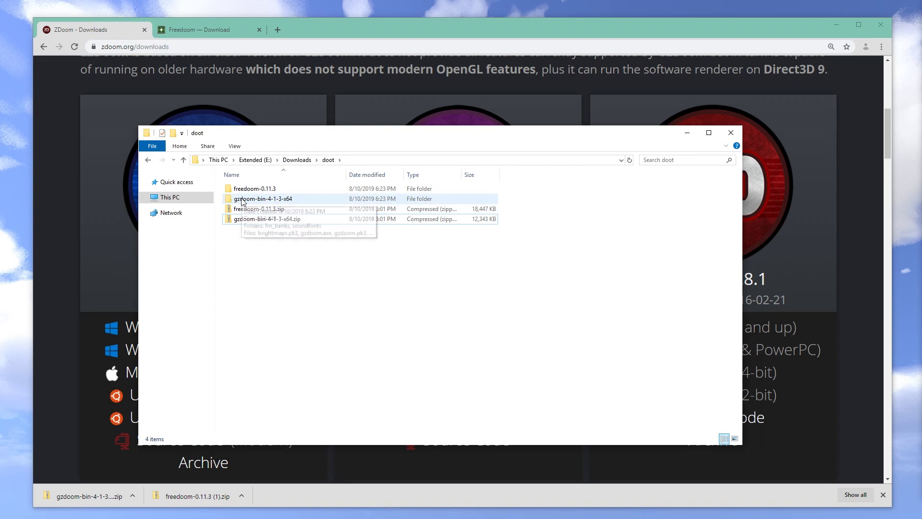
Run gzdoom.exe and quit its missing-IWAD error
double_click(250, 200)
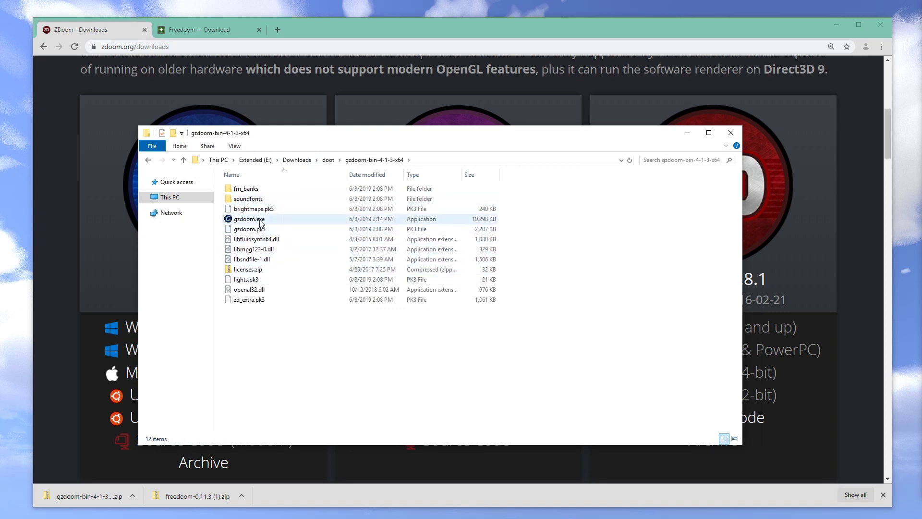
double_click(262, 220)
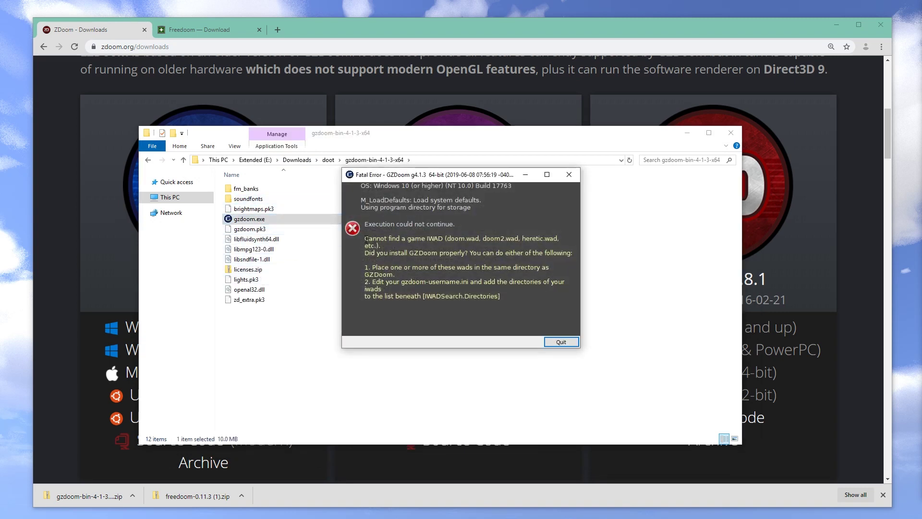
drag(365, 239, 459, 256)
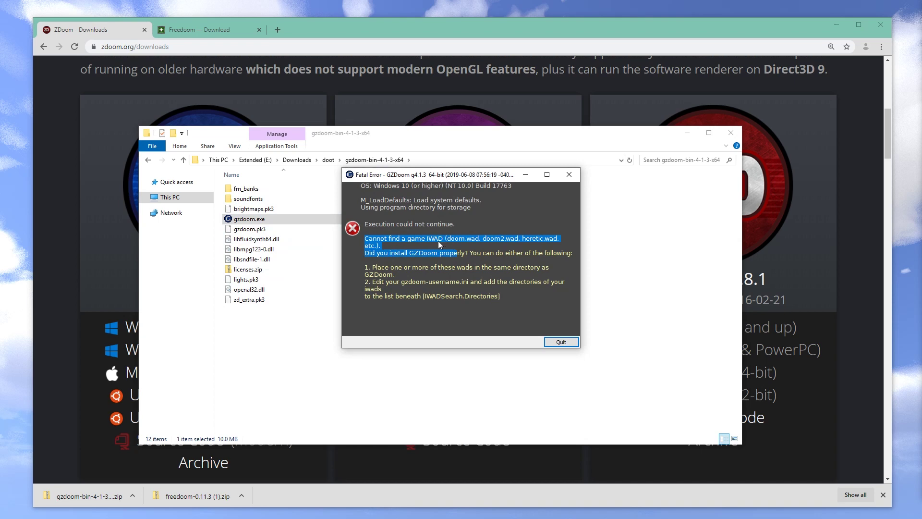
click(561, 342)
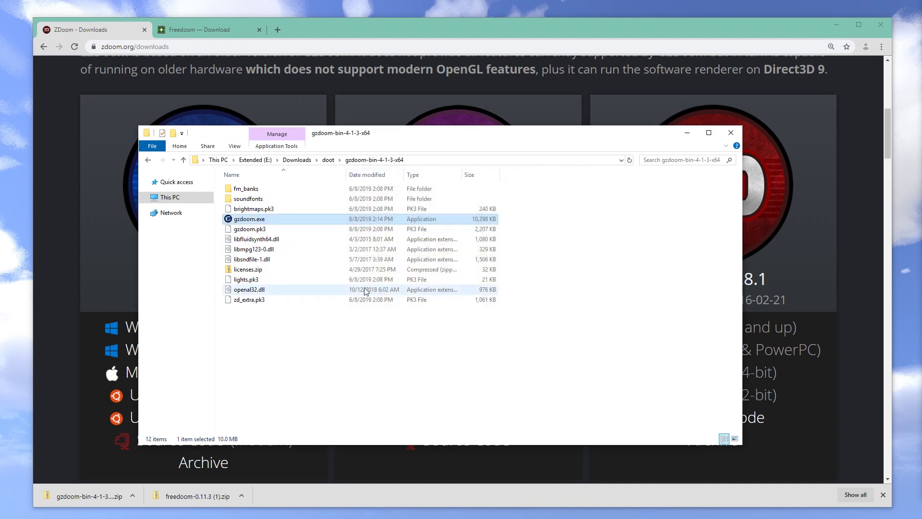
Copy freedoom1.wad and freedoom2.wad into gzdoom-bin-4-1-3-x64 and relaunch gzdoom.exe
key(alt+Left)
click(310, 186)
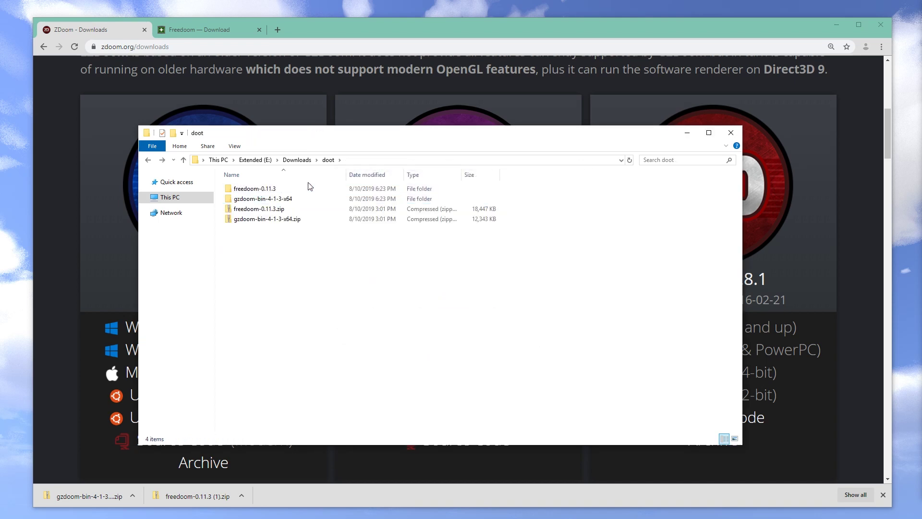
double_click(310, 188)
double_click(291, 191)
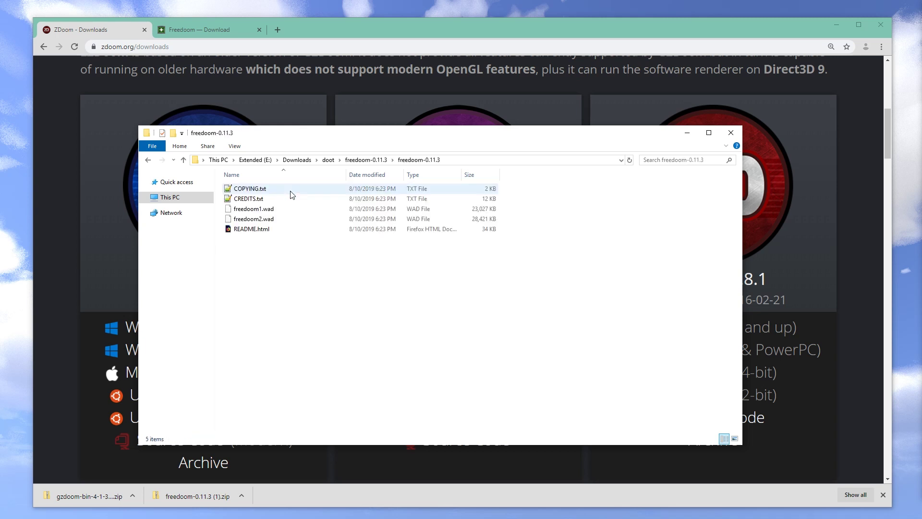
click(263, 209)
shift+click(269, 219)
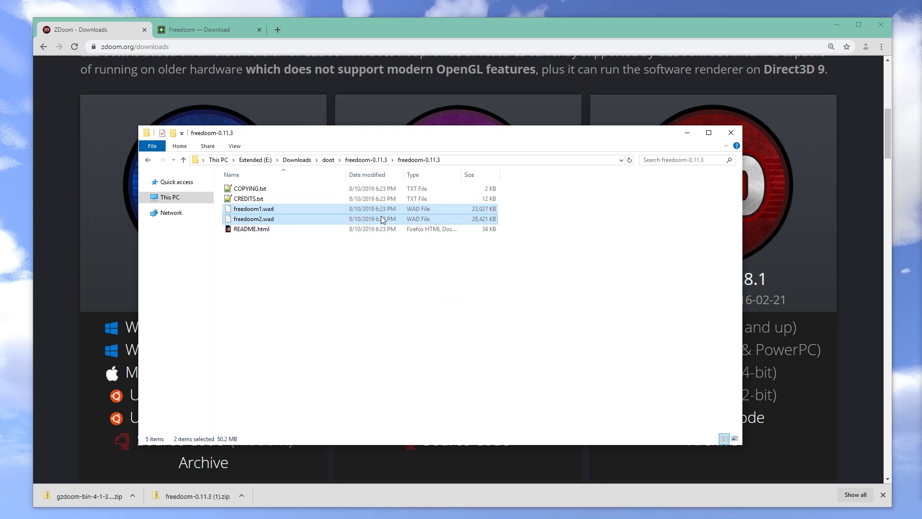
key(BackSpace)
key(BackSpace)
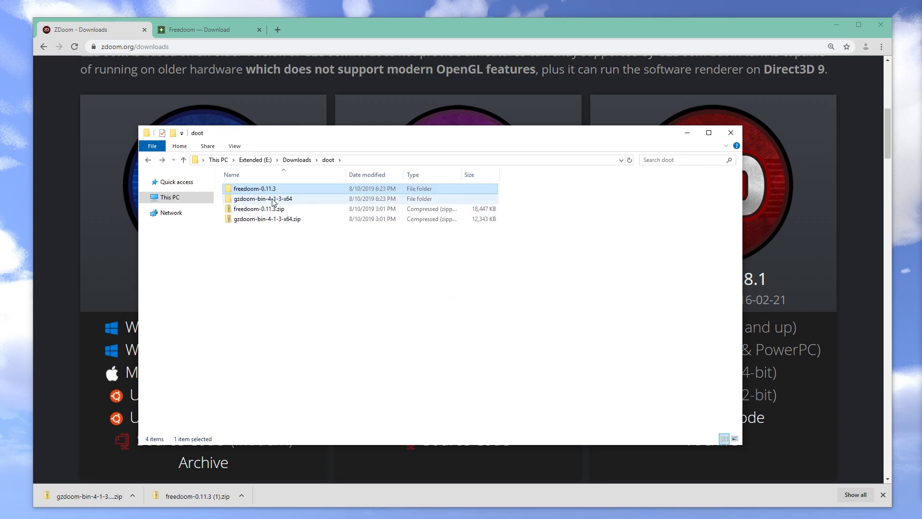
double_click(273, 199)
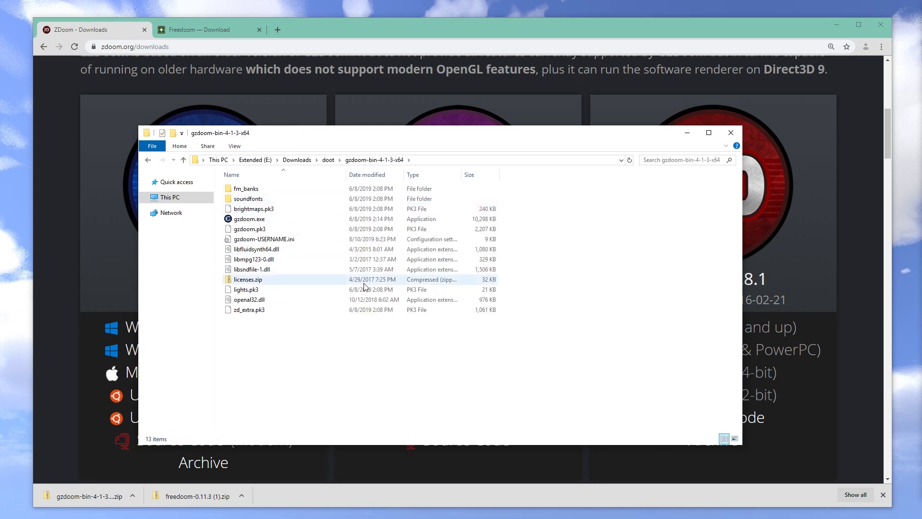
key(ctrl+v)
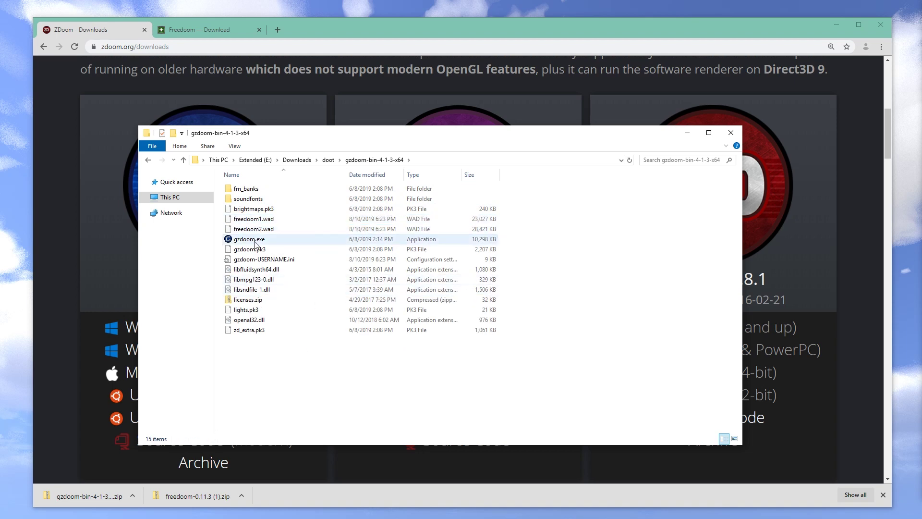
double_click(247, 239)
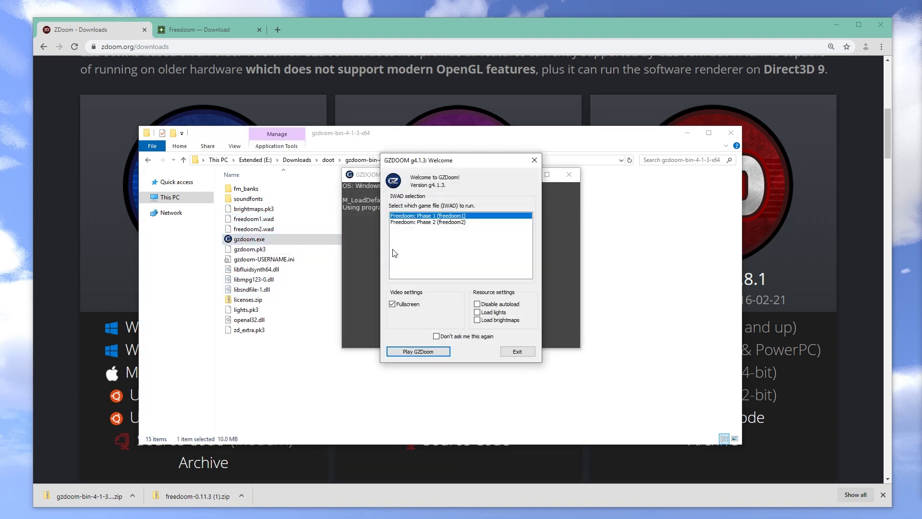
Choose 'Freedoom: Phase 1 (freedoom1)' as the IWAD and play GZDoom
drag(441, 159, 486, 159)
click(476, 223)
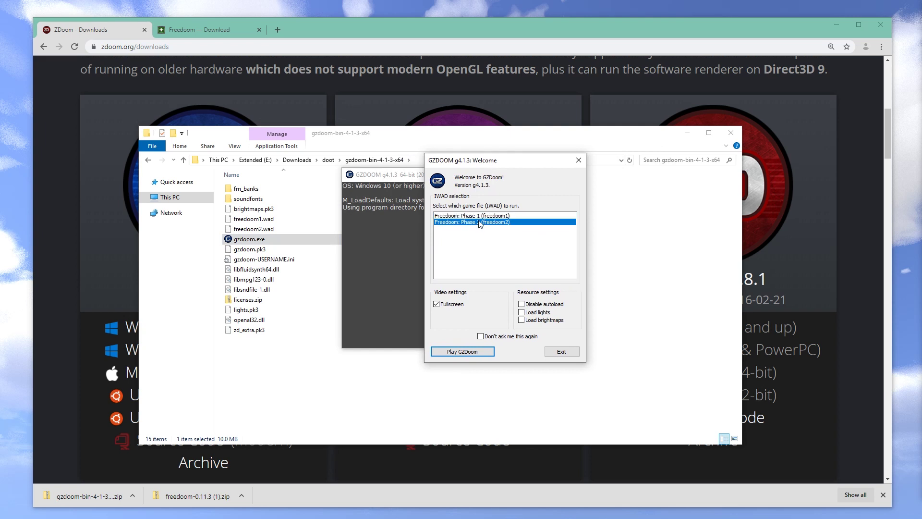
click(471, 216)
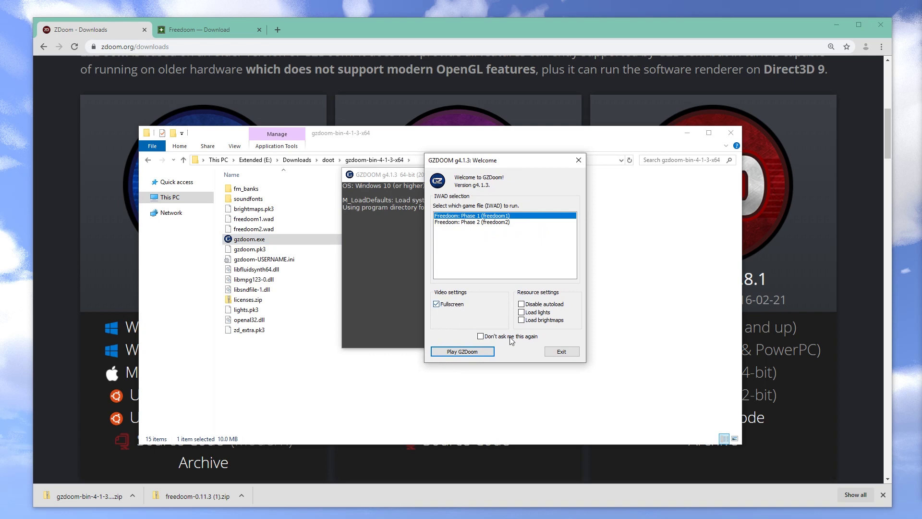
click(462, 352)
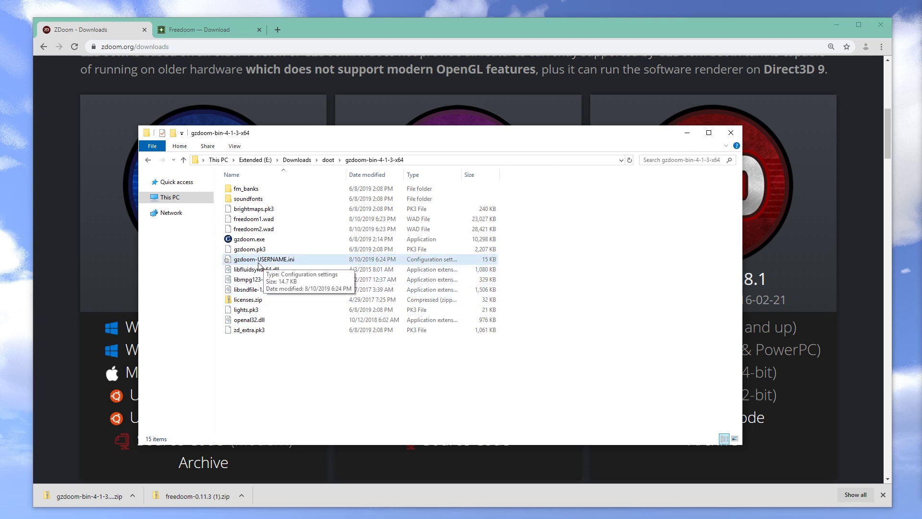
Open the gzdoom ini in Notepad2, clear the vid_adapter value, save, and relaunch GZDoom
right_click(287, 263)
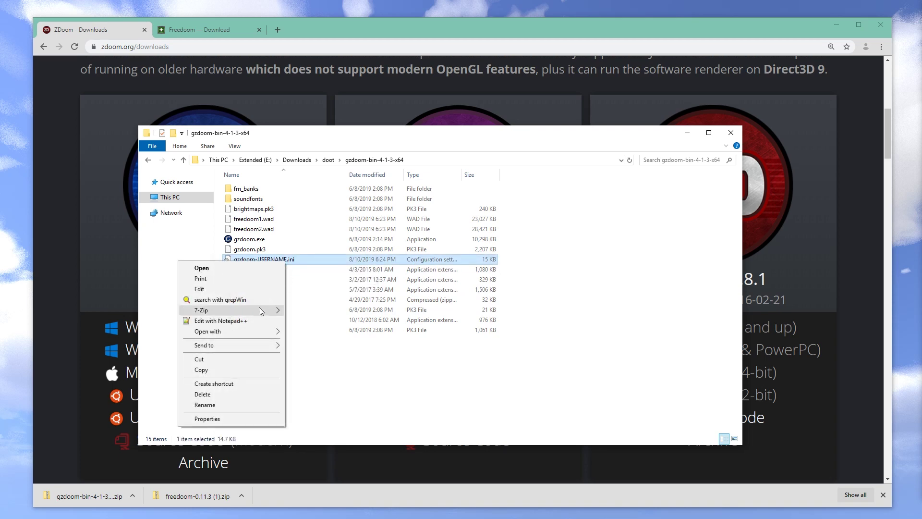
click(253, 288)
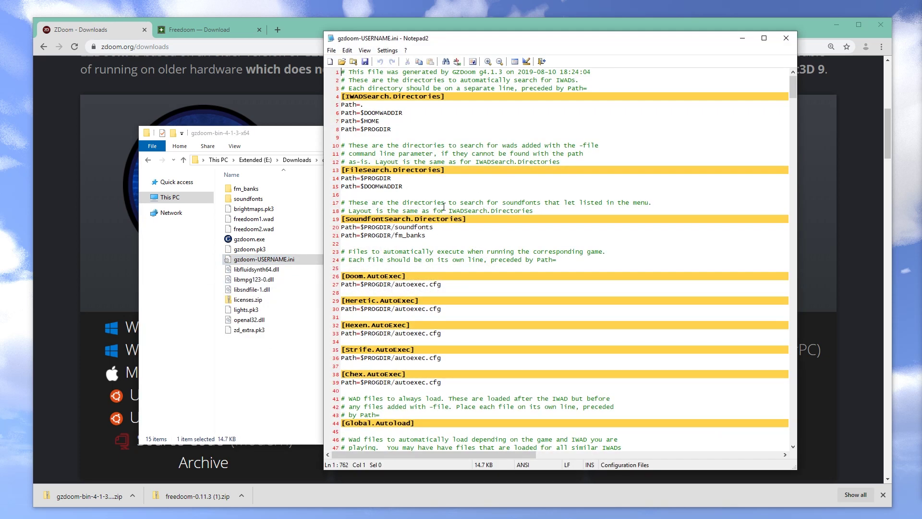
key(ctrl+f)
text(vid_)
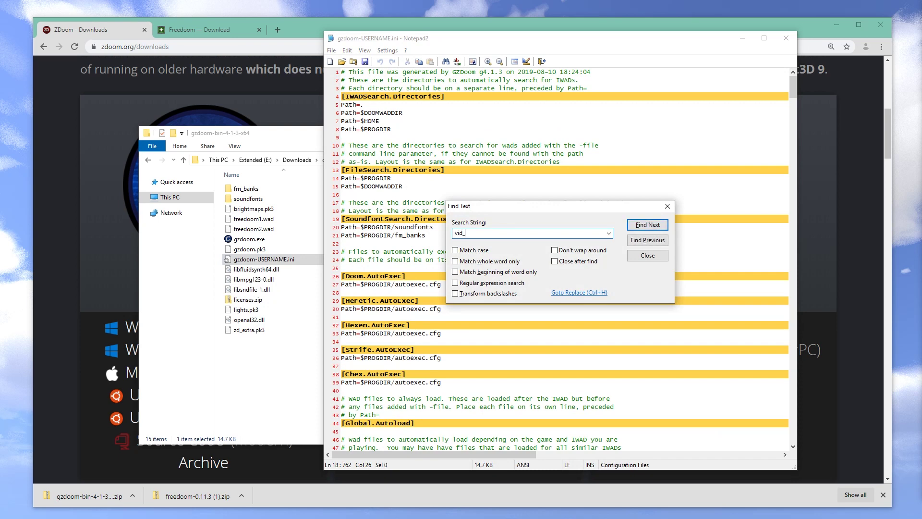
text(ada)
key(Return)
key(Escape)
scroll(345, 321, down, 1)
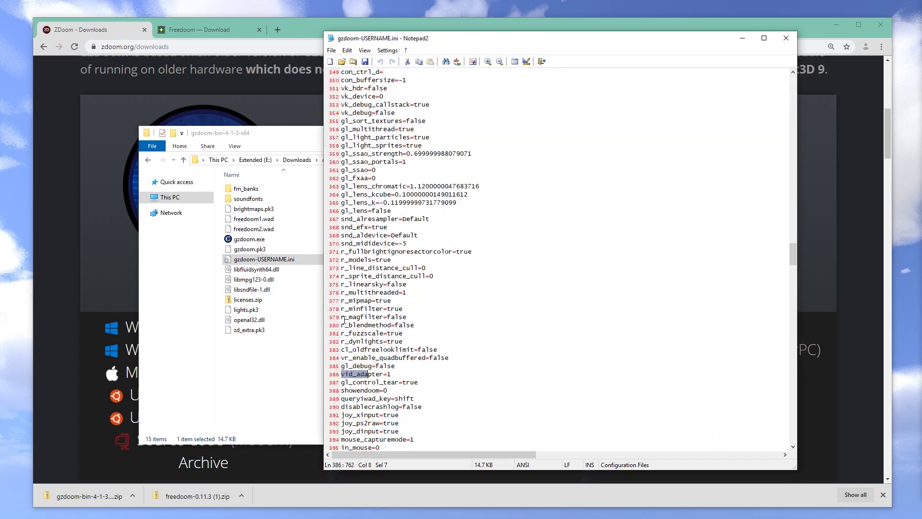
click(401, 376)
key(BackSpace)
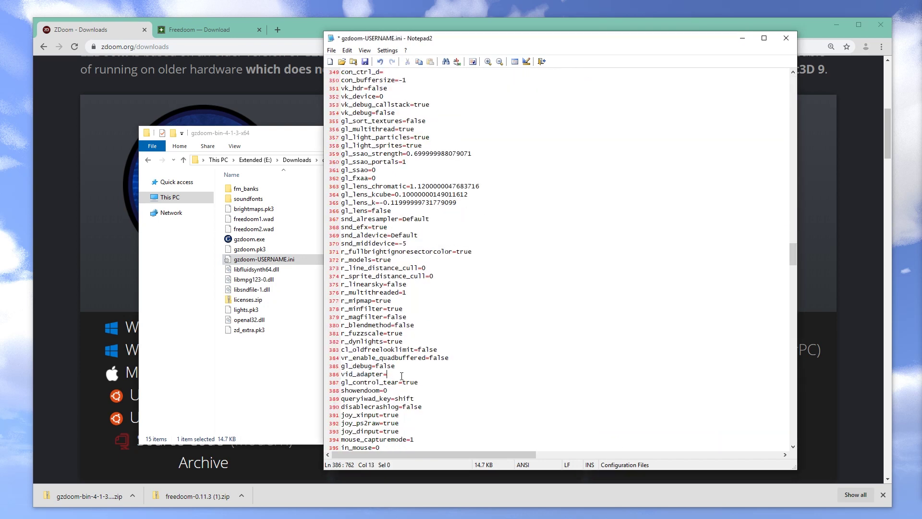
key(ctrl+s)
double_click(249, 238)
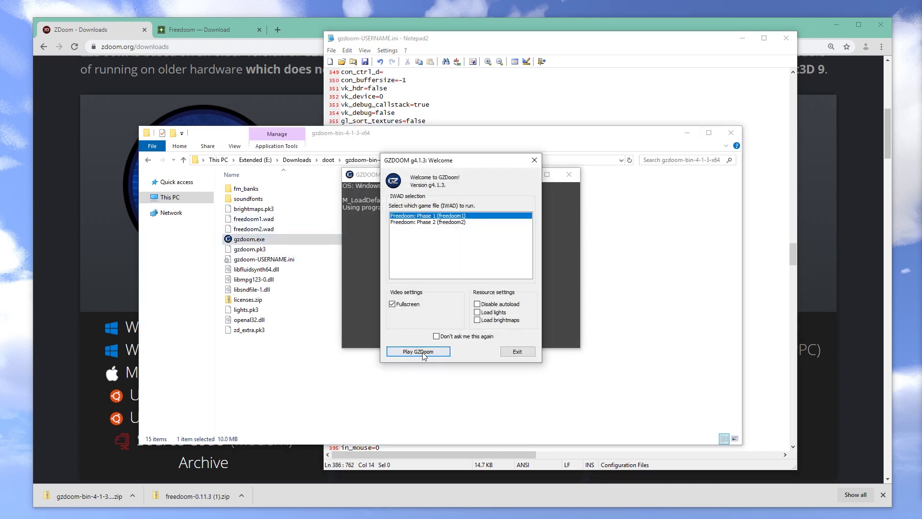
click(424, 352)
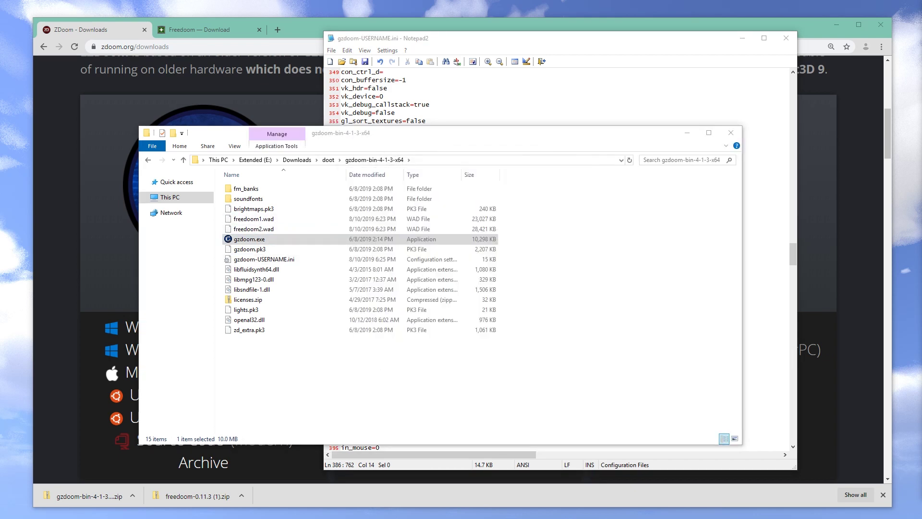
Set vid_adapter to 2 in the configuration file and save it
click(540, 93)
key(ctrl+f)
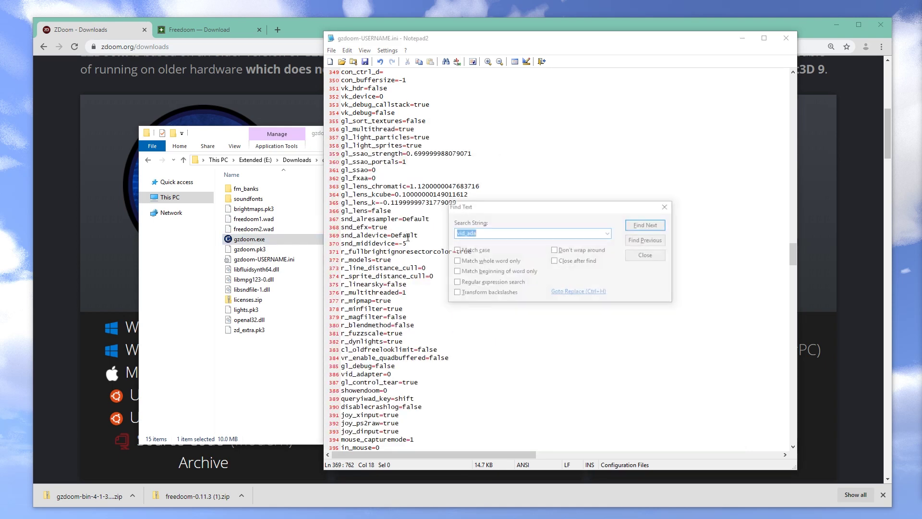
text(vid_ada)
key(Return)
key(Escape)
key(End)
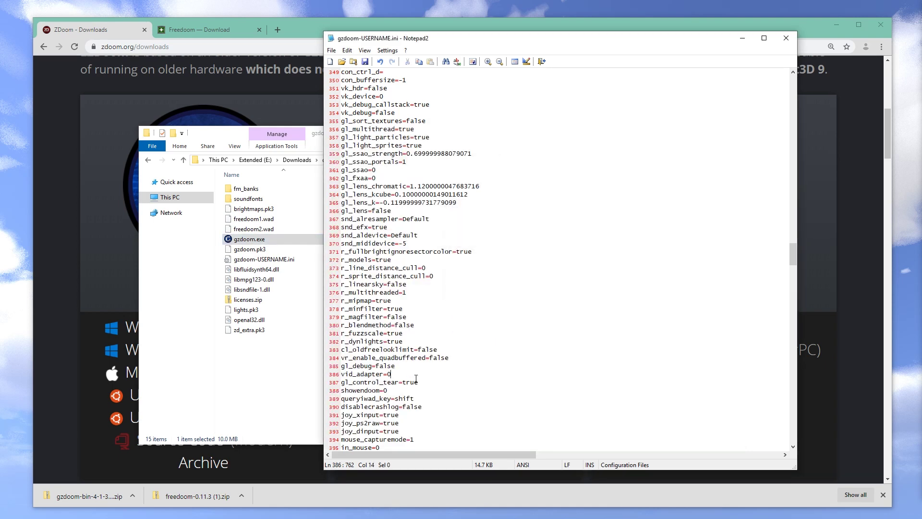
key(BackSpace)
text(2)
key(ctrl+s)
Launch Freedoom: Phase 1 and start a new game on 'Please don't kill me!' skill
double_click(267, 240)
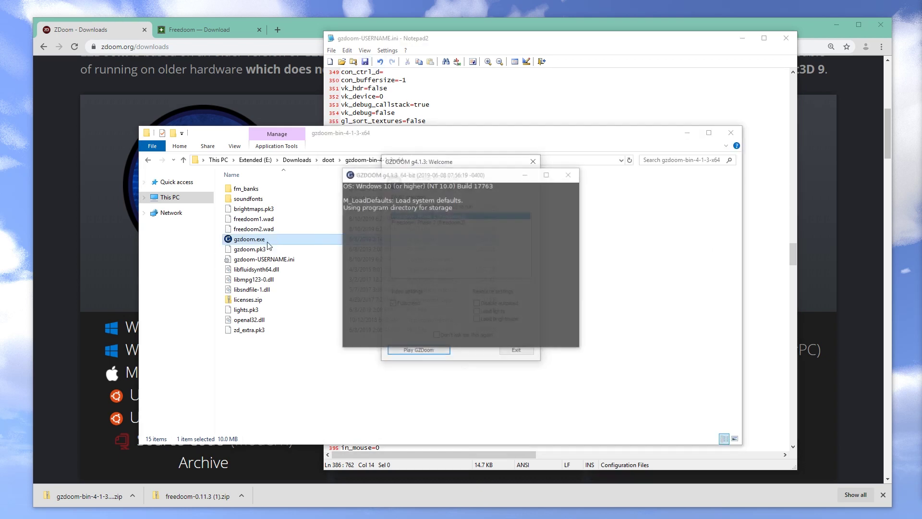
click(421, 347)
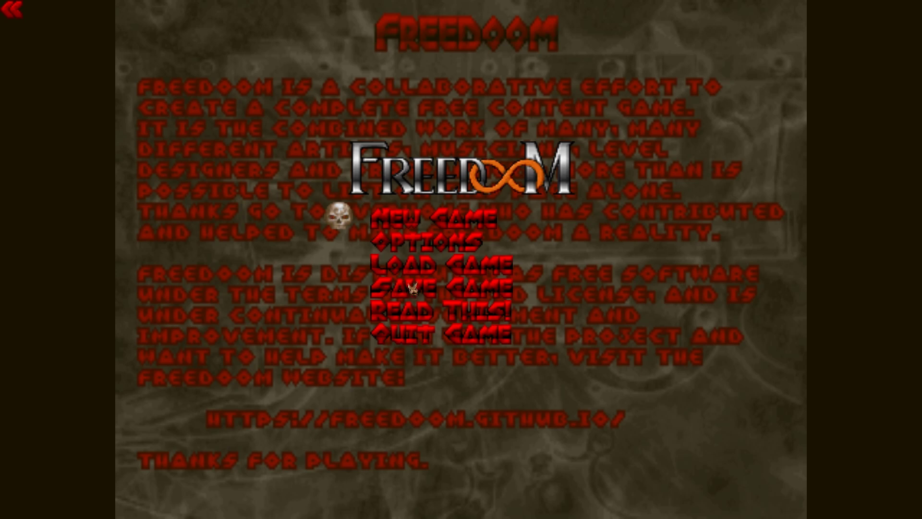
click(461, 219)
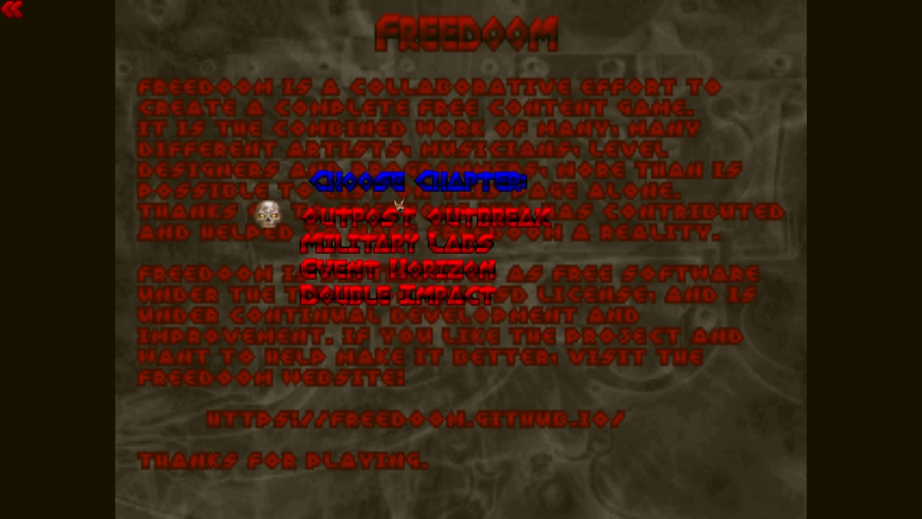
click(397, 209)
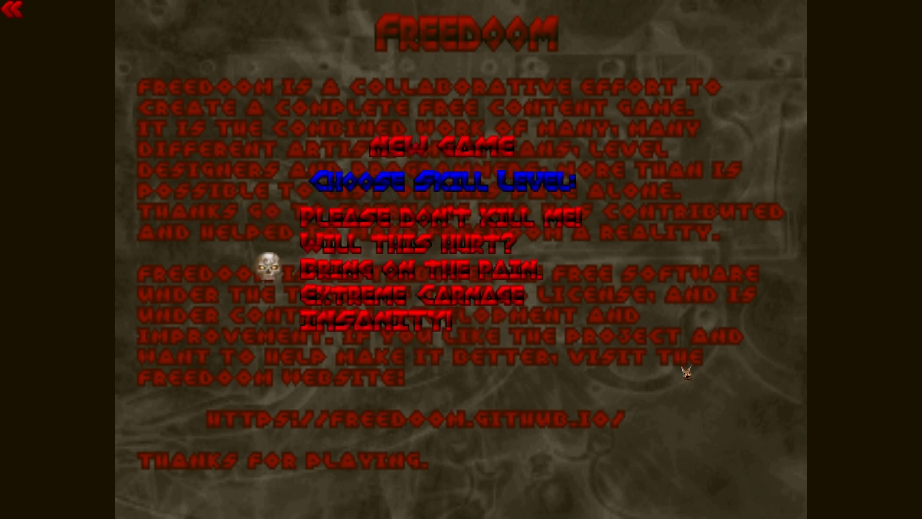
key(Up)
key(Up)
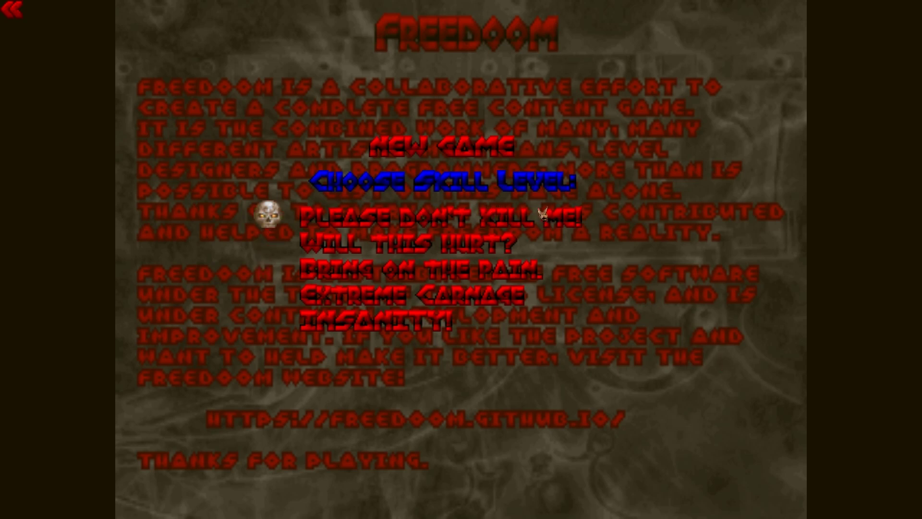
click(438, 215)
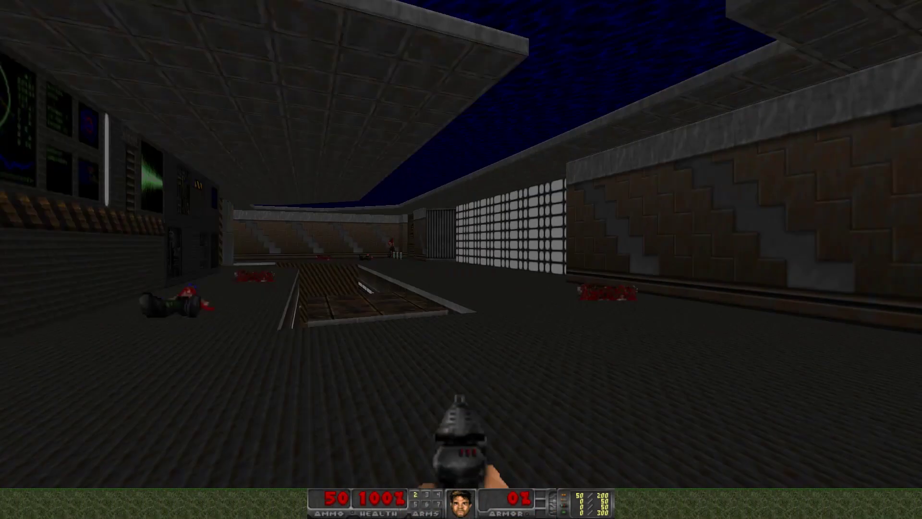
Walk and turn around the starting room with the arrow keys, then bring up the main menu
key(Right)
key(Left)
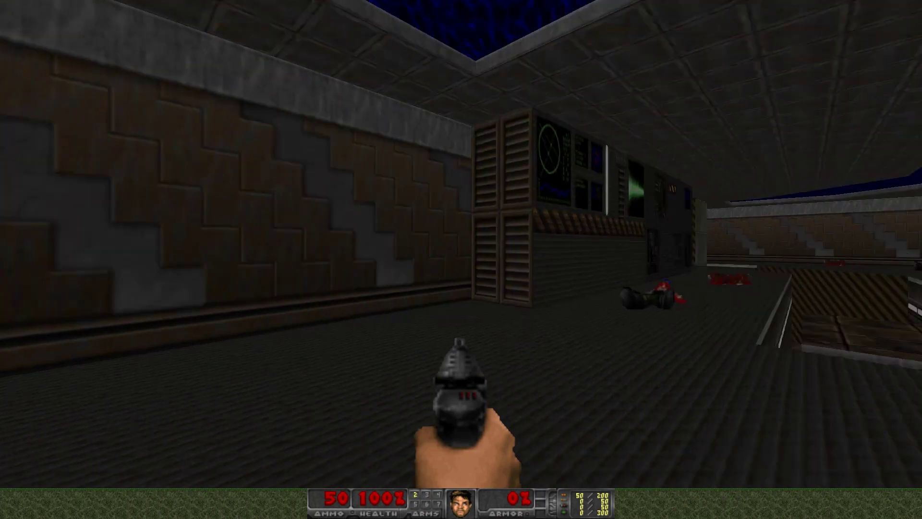
key(Left)
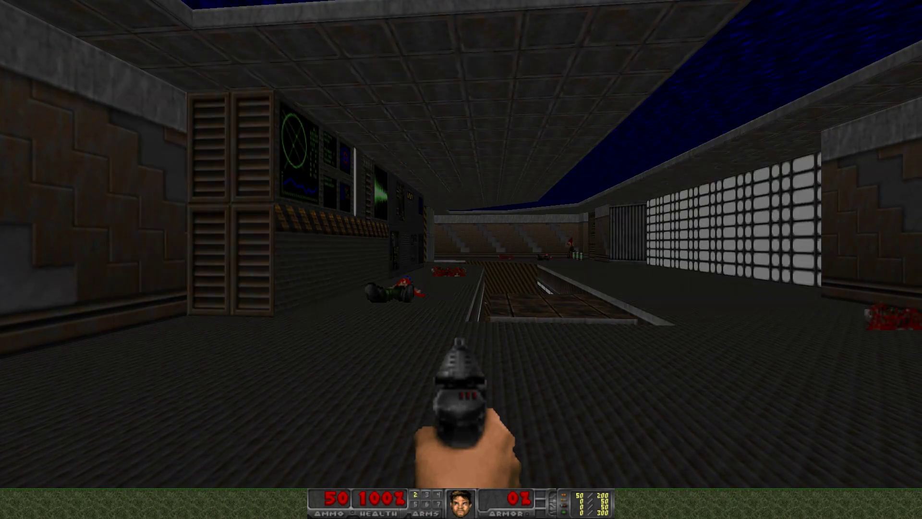
key(Up)
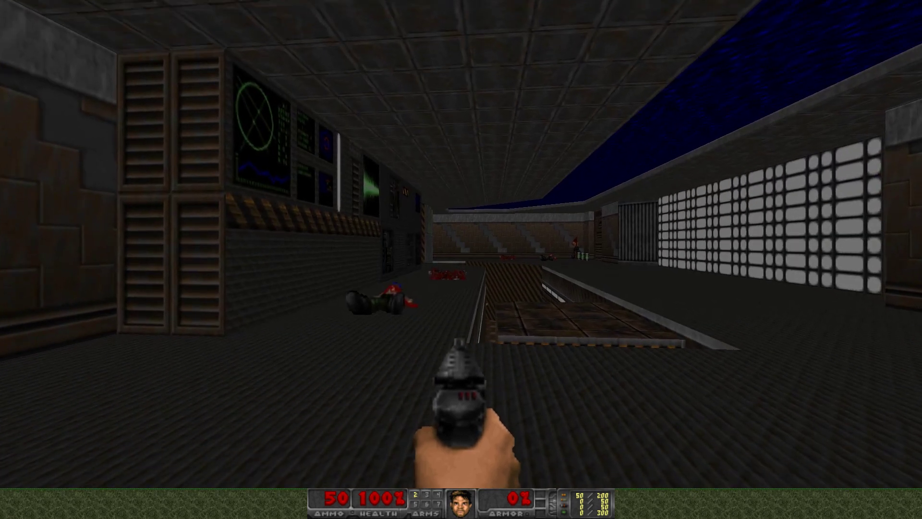
key(Left)
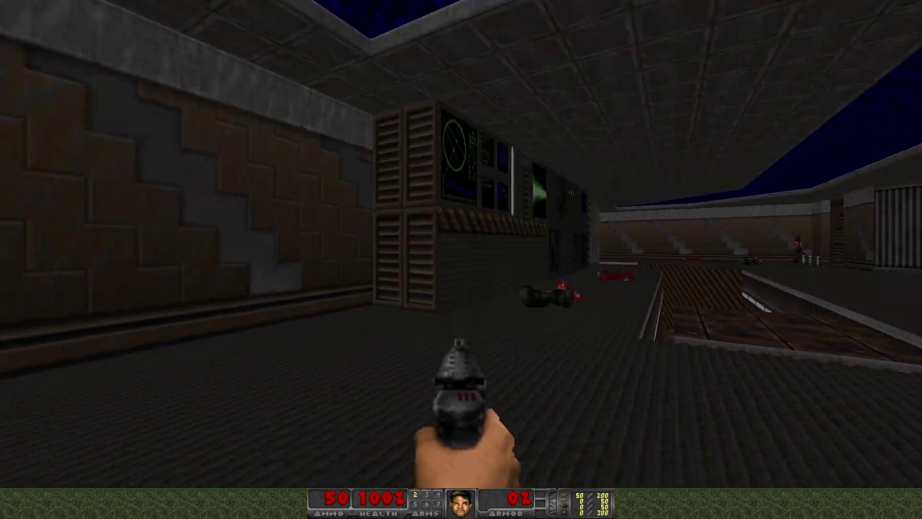
key(Right)
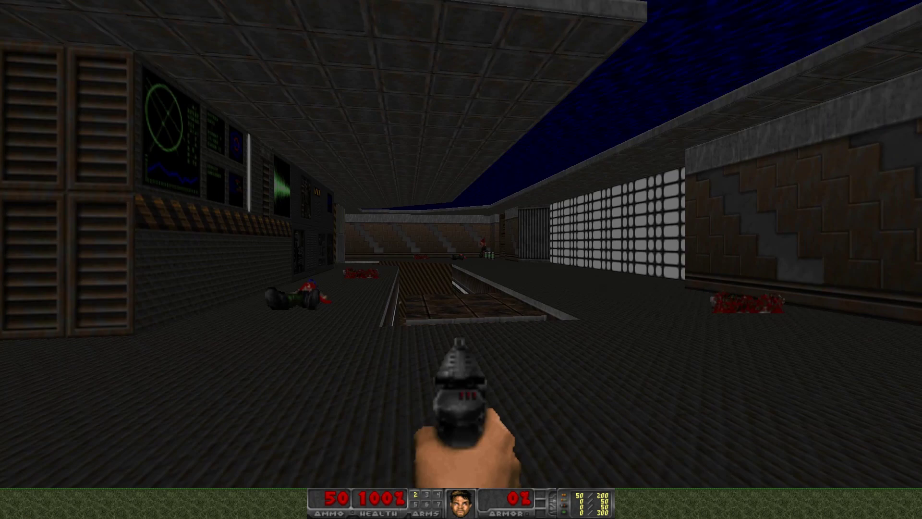
key(Escape)
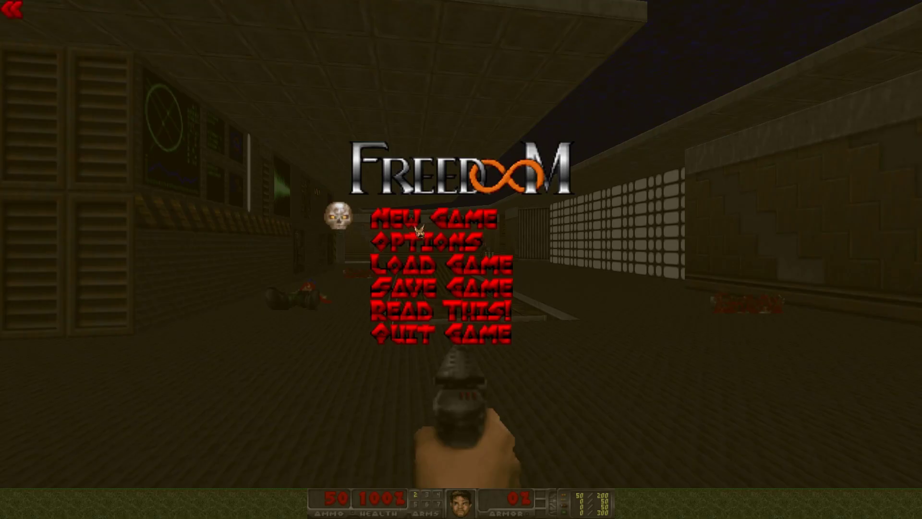
Bind Mouse2 to Secondary Fire, R to Reload, Z to Zoom and E to Use / Open
click(406, 245)
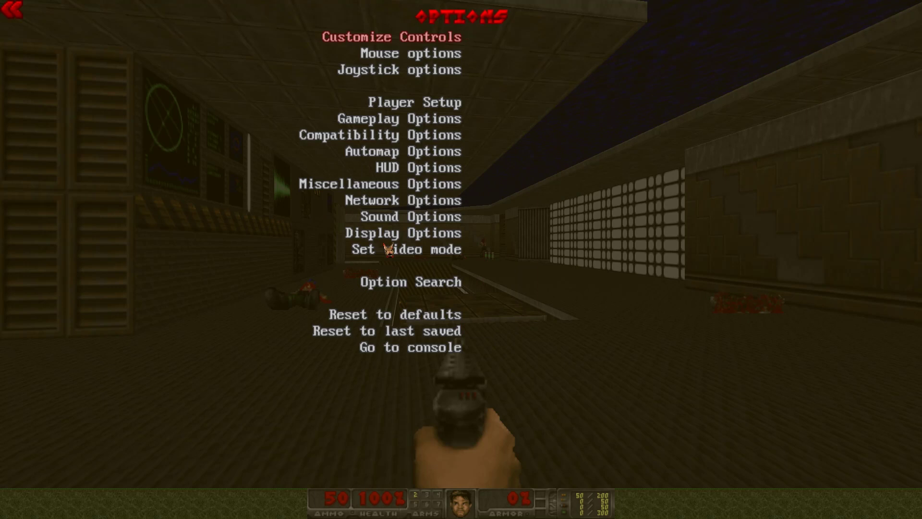
click(388, 41)
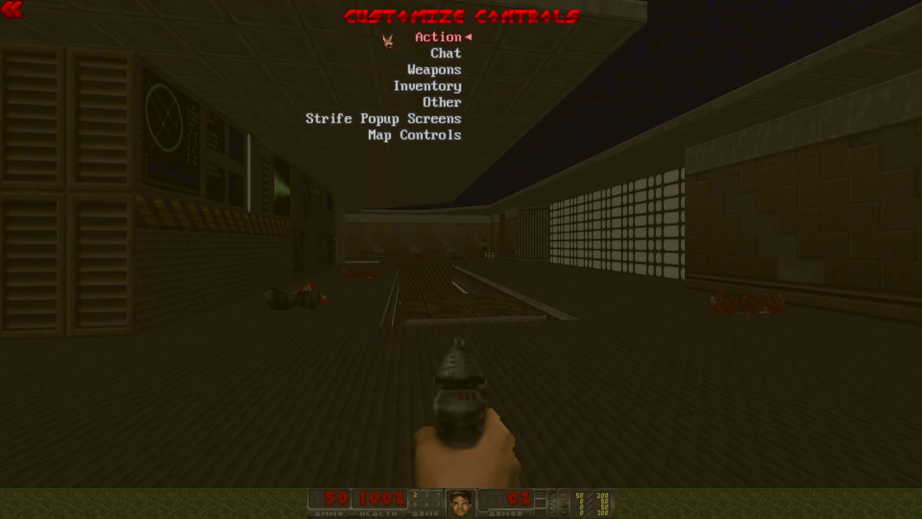
click(462, 39)
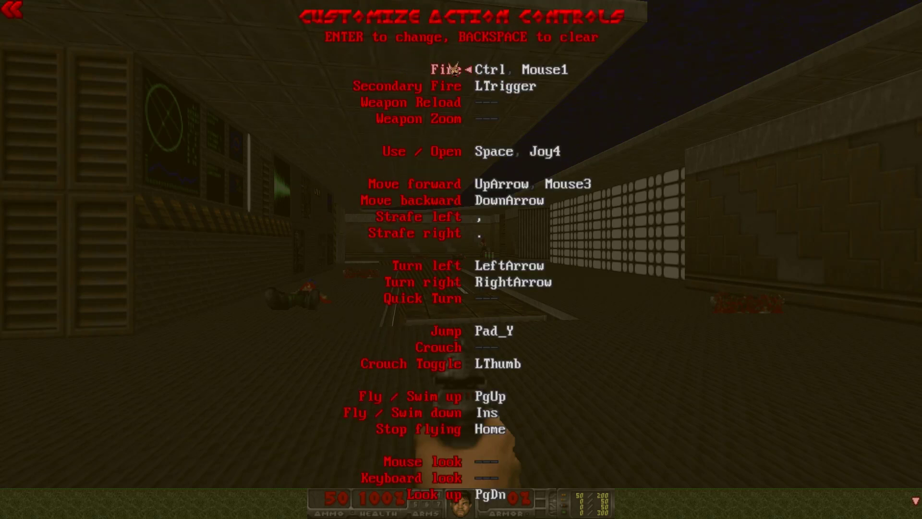
click(446, 89)
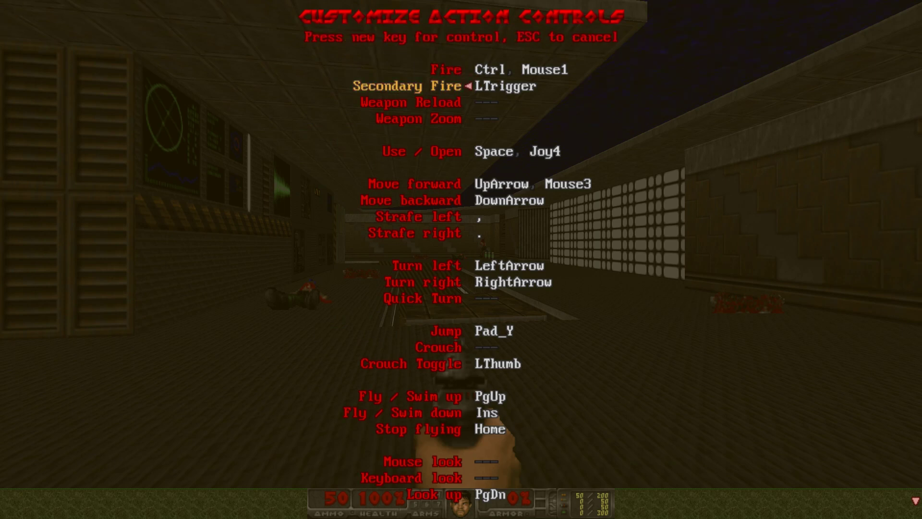
right_click(446, 89)
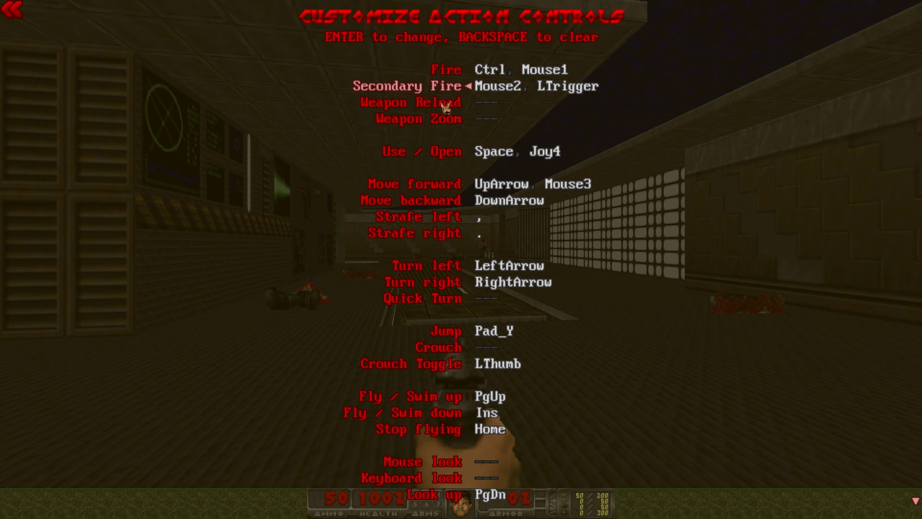
click(435, 103)
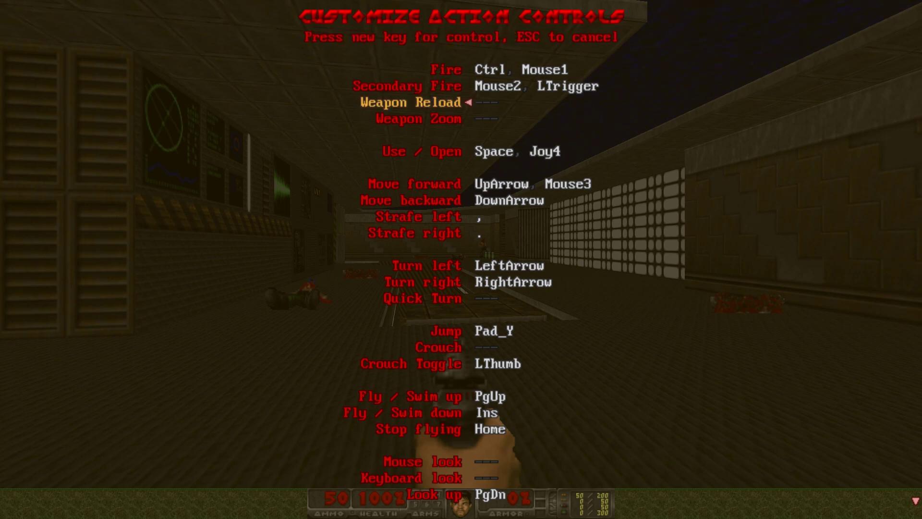
key(r)
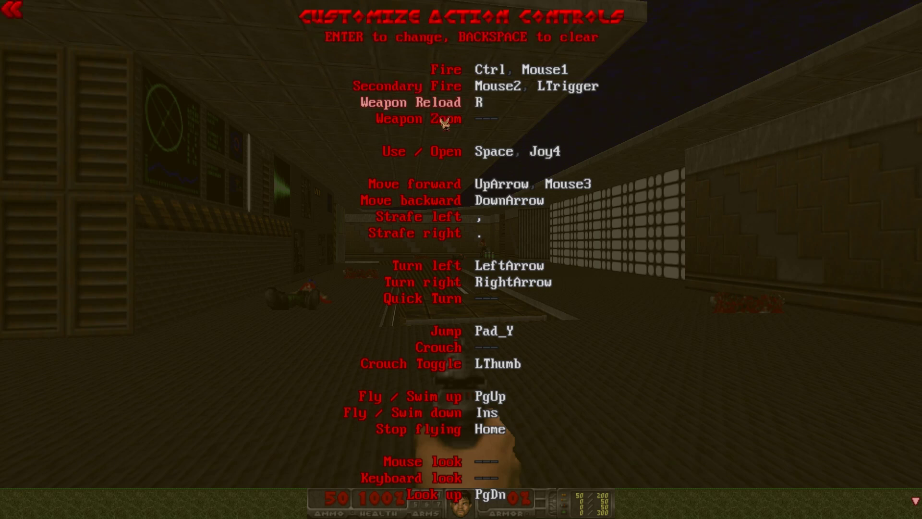
click(428, 124)
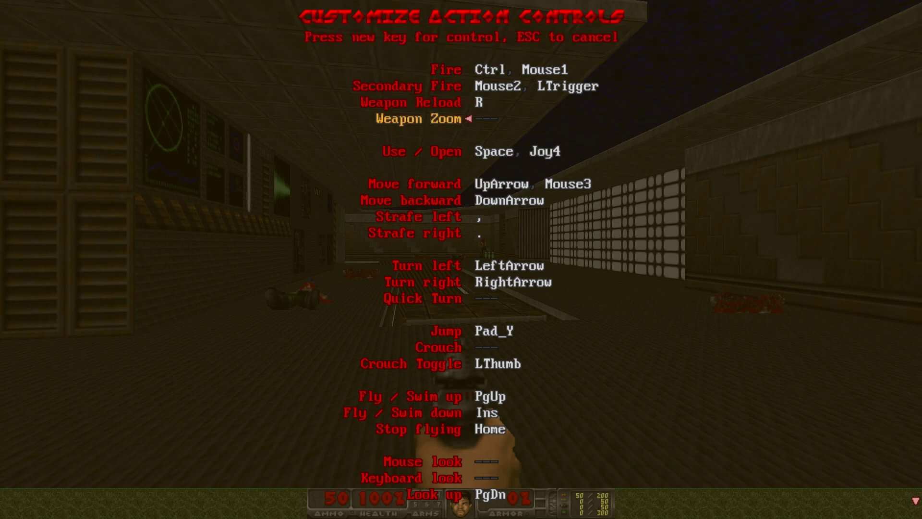
key(z)
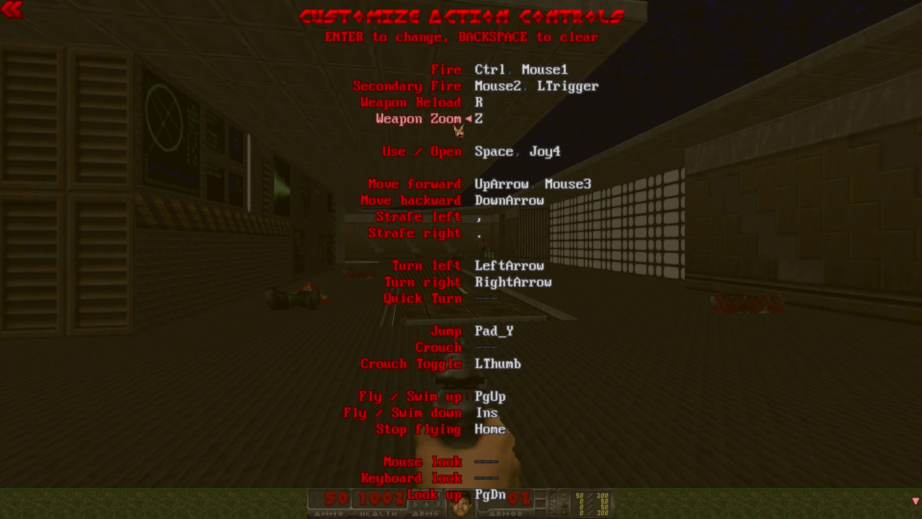
click(453, 154)
key(e)
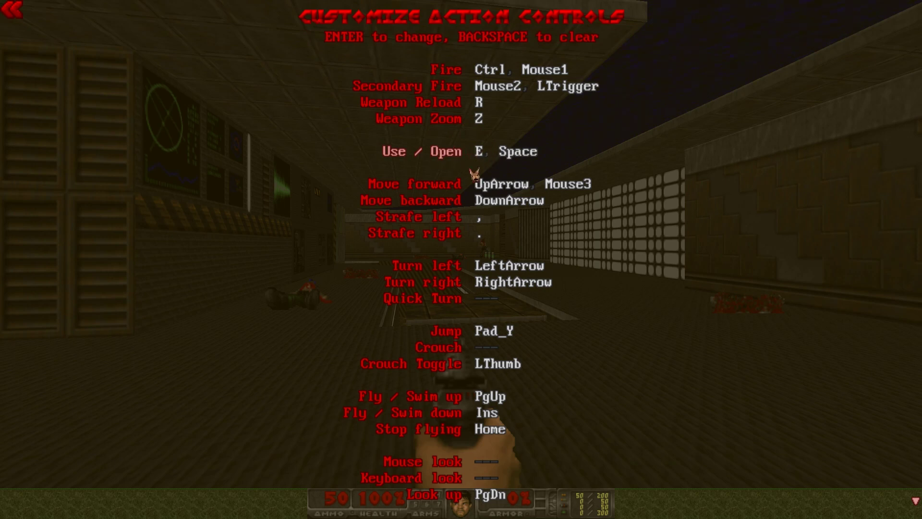
Bind W, S, A, D to move forward, backward, strafe left, strafe right, and G to Quick Turn
click(423, 186)
key(w)
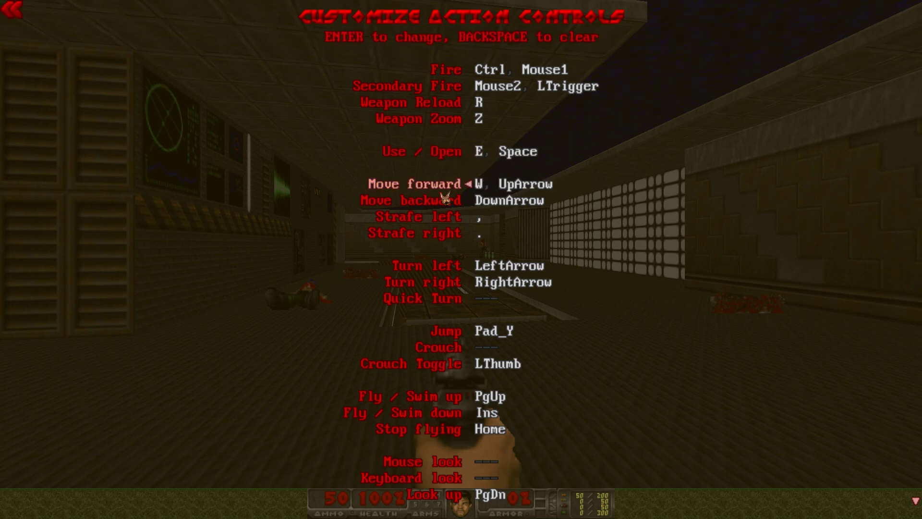
click(434, 202)
key(s)
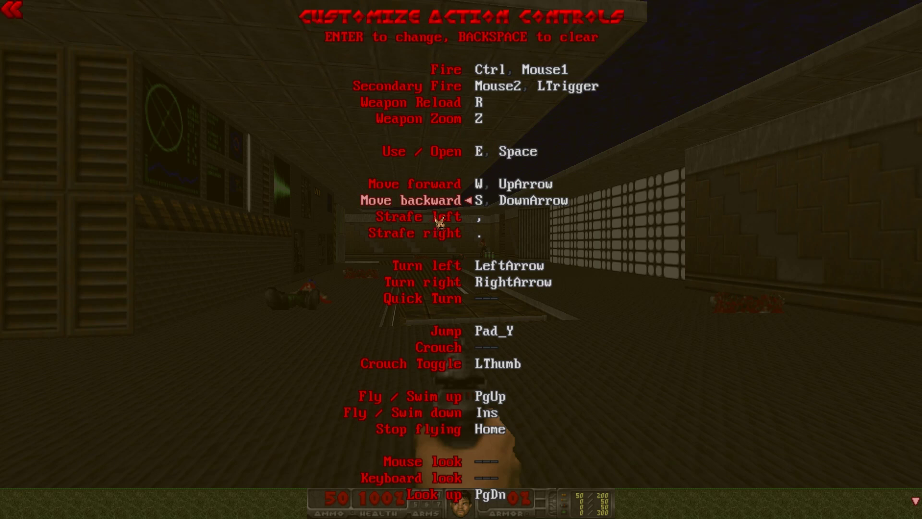
click(432, 218)
key(a)
click(442, 234)
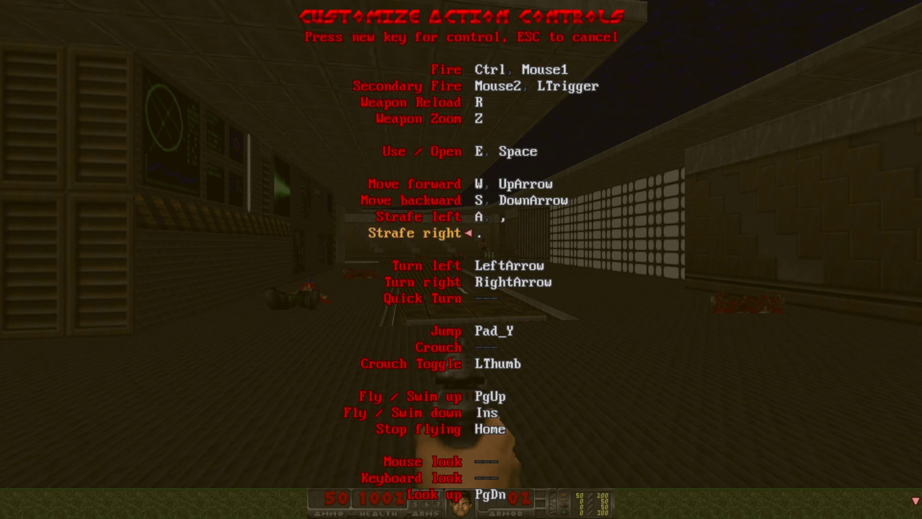
key(d)
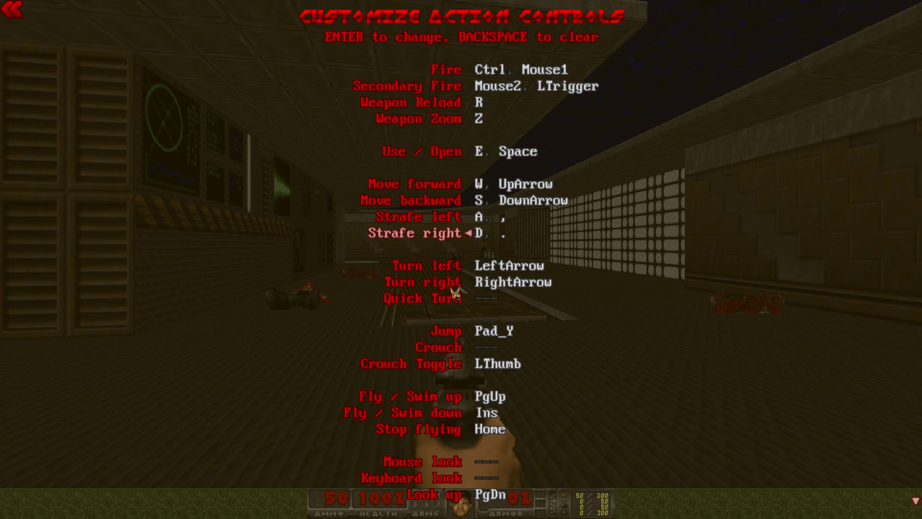
click(435, 303)
key(g)
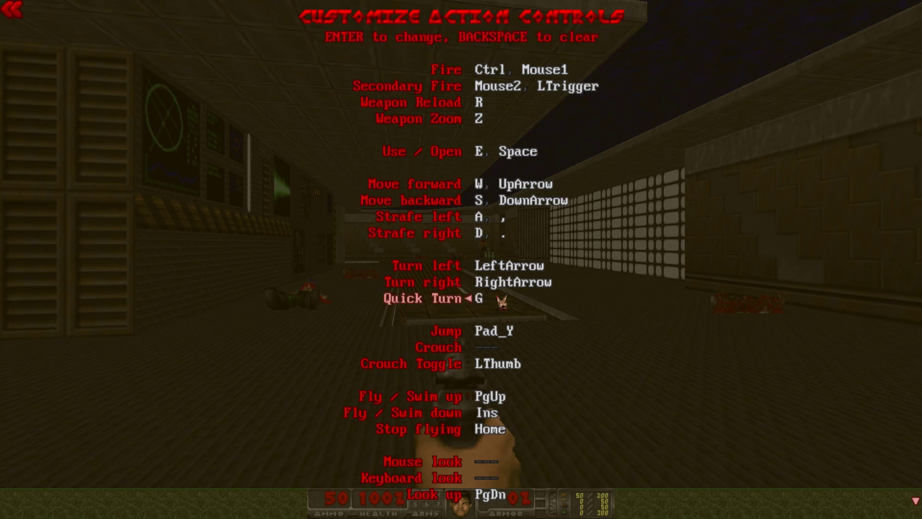
key(Escape)
key(Escape)
key(Escape)
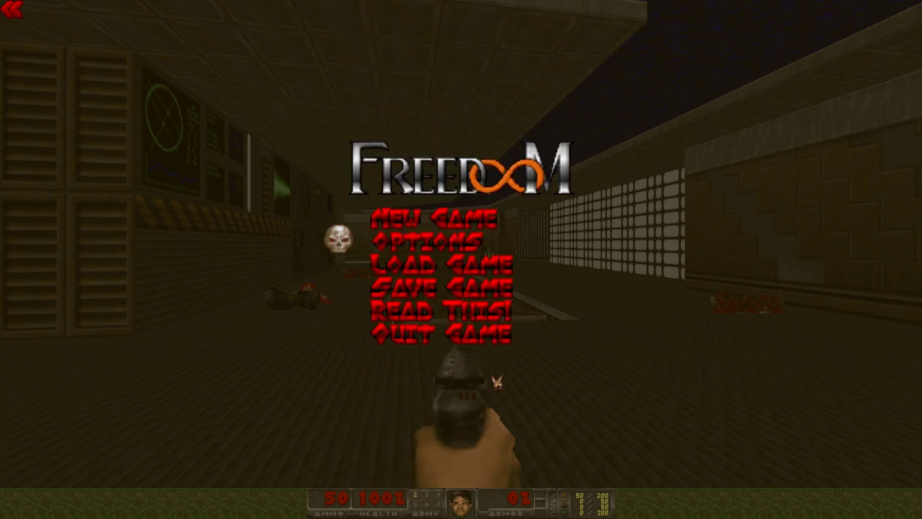
Test the new G quick turn in game and return to the main menu
key(g)
key(g)
key(g)
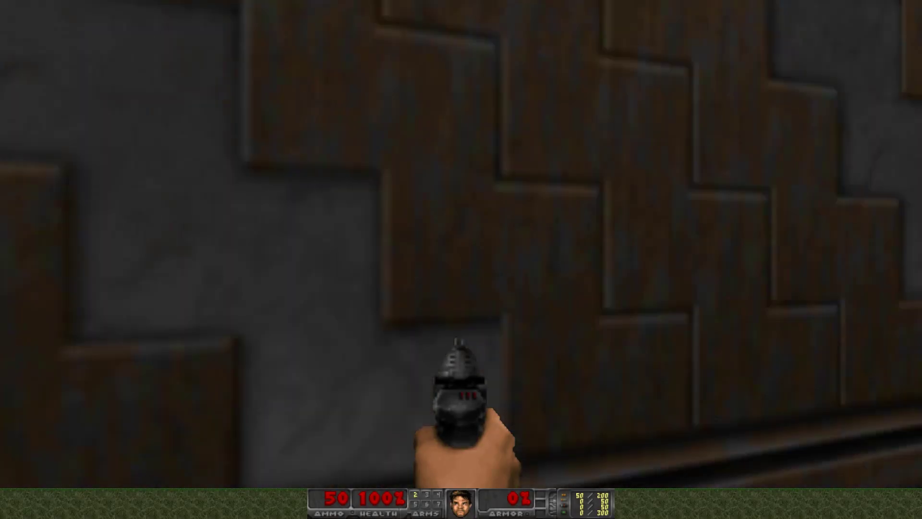
key(g)
key(Escape)
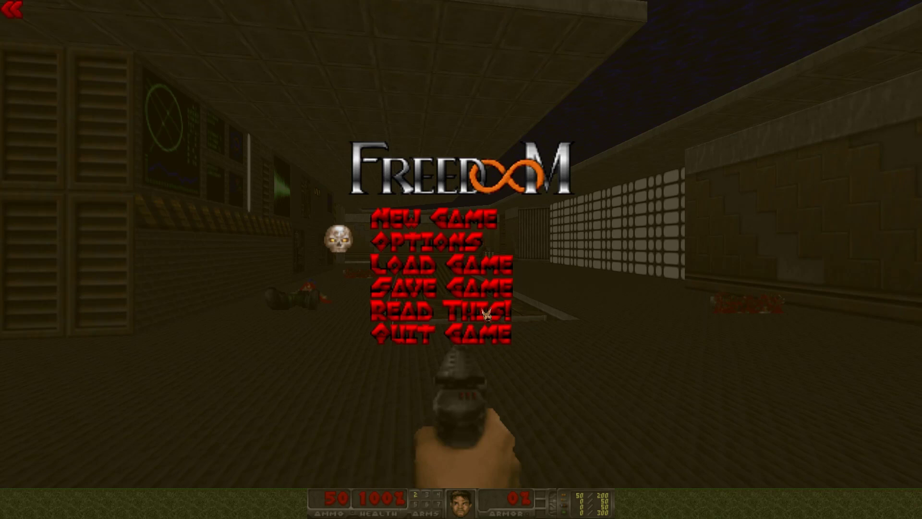
Bind Space to Jump, C and Ctrl to Crouch, and Shift to Crouch Toggle
click(468, 246)
click(411, 37)
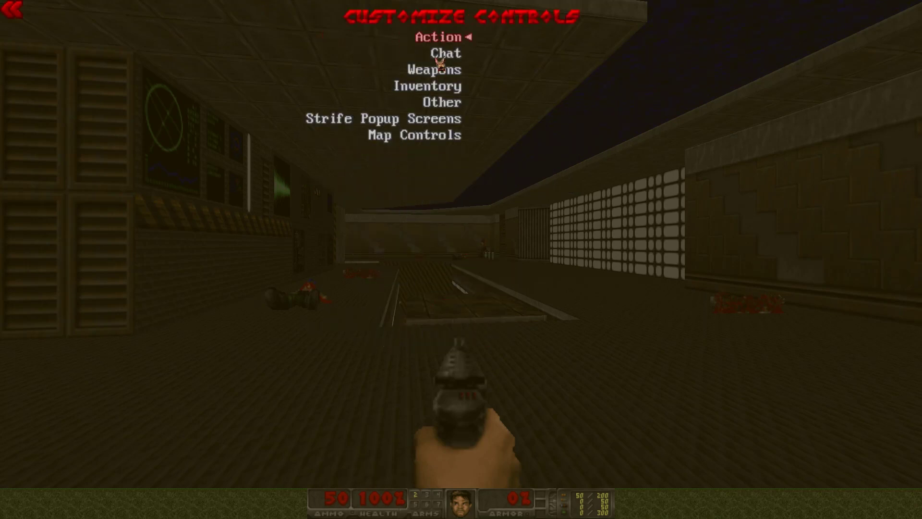
click(436, 37)
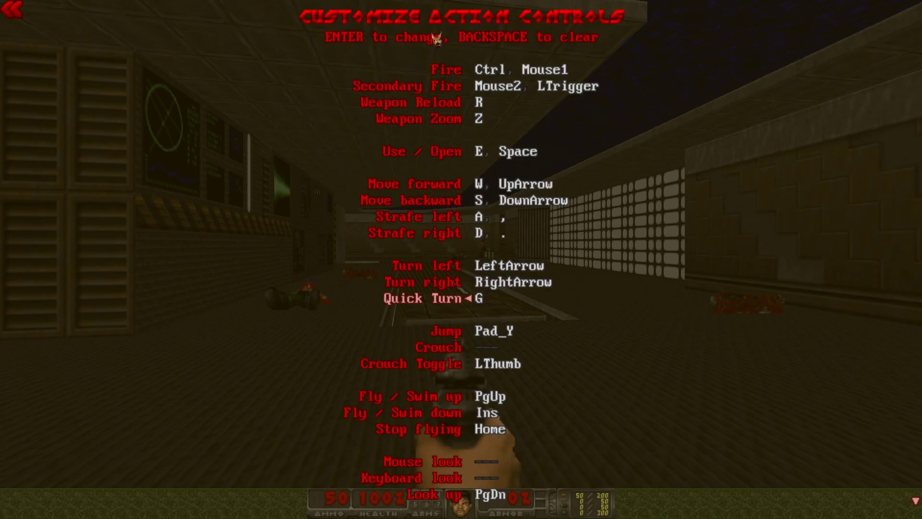
click(457, 337)
key(space)
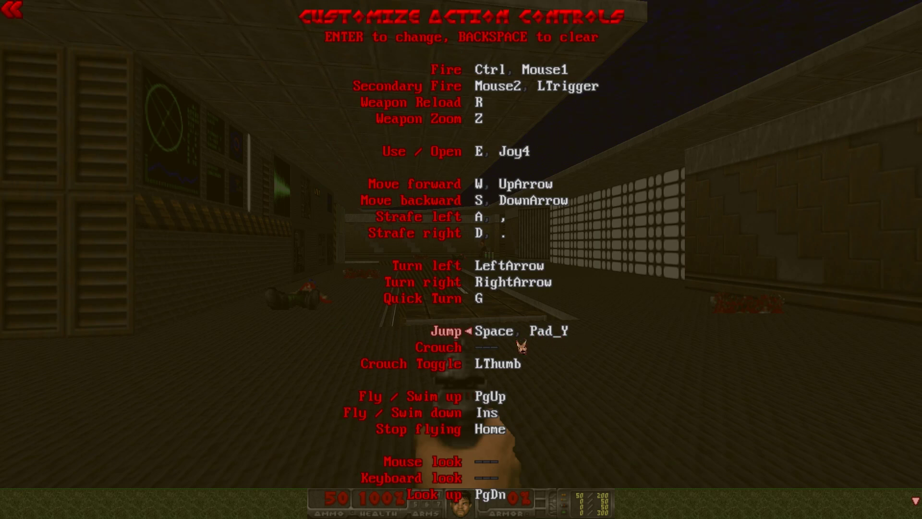
click(456, 349)
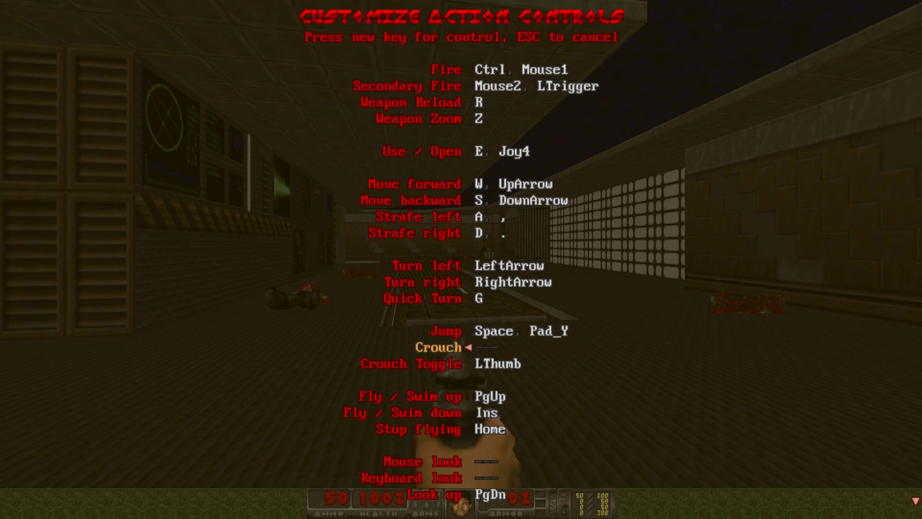
key(c)
click(456, 348)
key(ctrl)
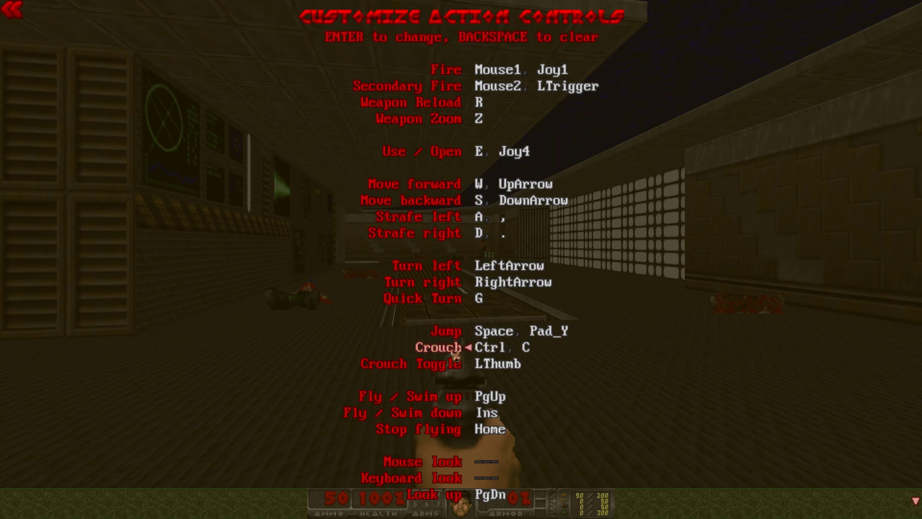
click(452, 365)
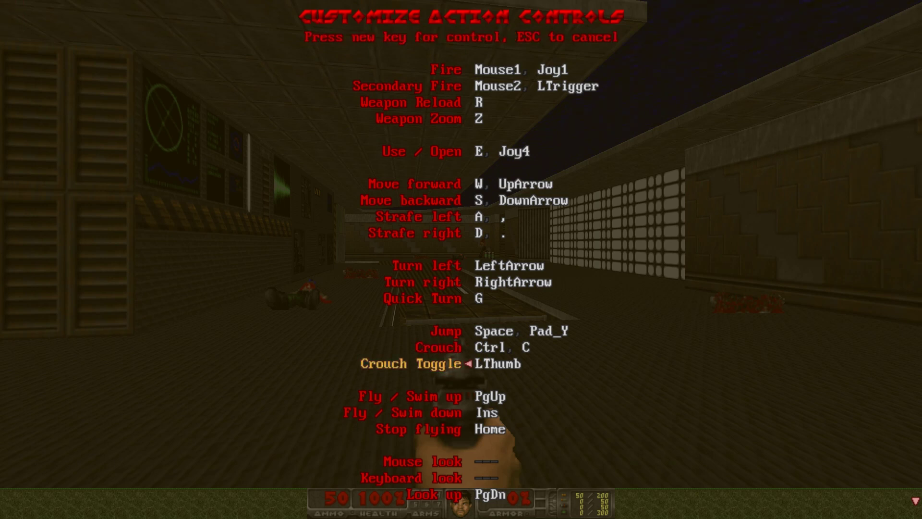
key(shift)
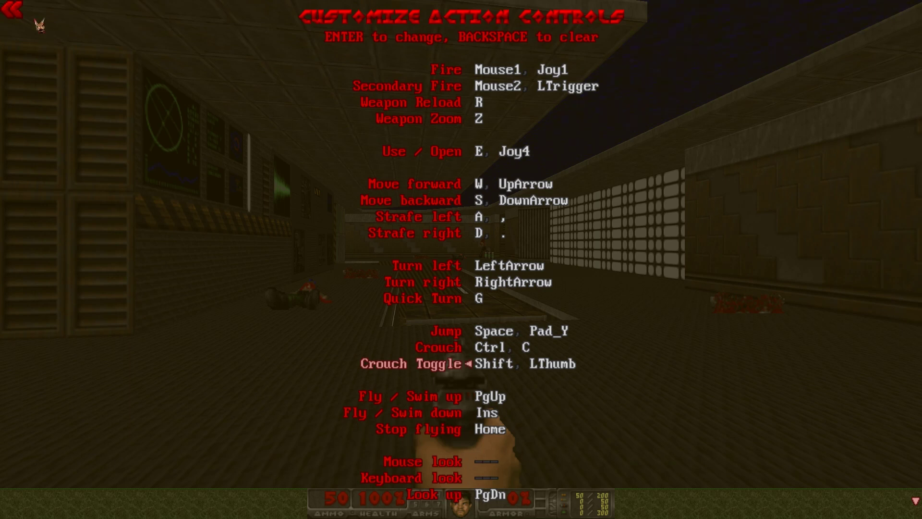
Look through the weapon and inventory controls, then bind P to Chasecam under Other
click(19, 12)
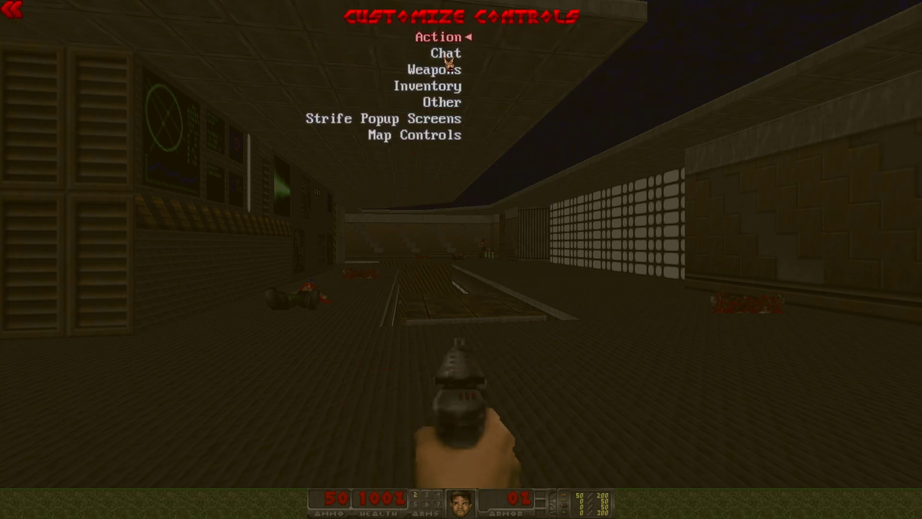
click(444, 75)
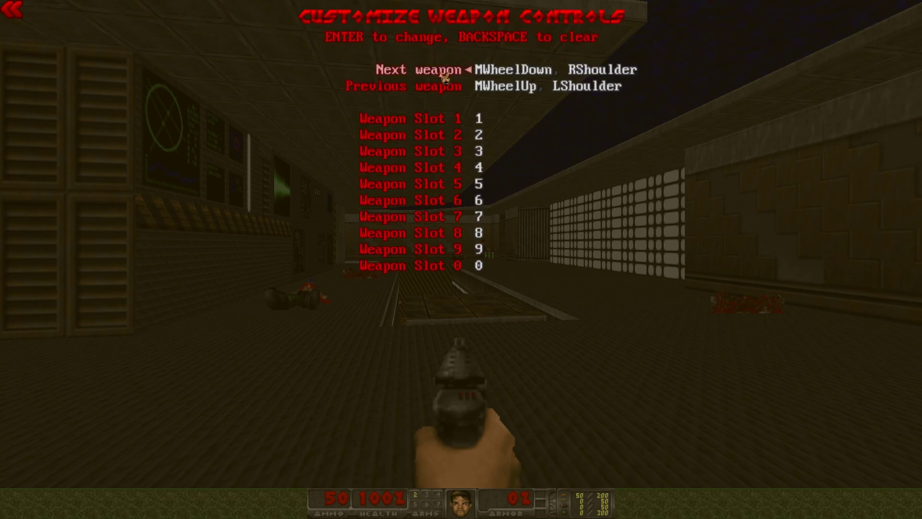
click(9, 15)
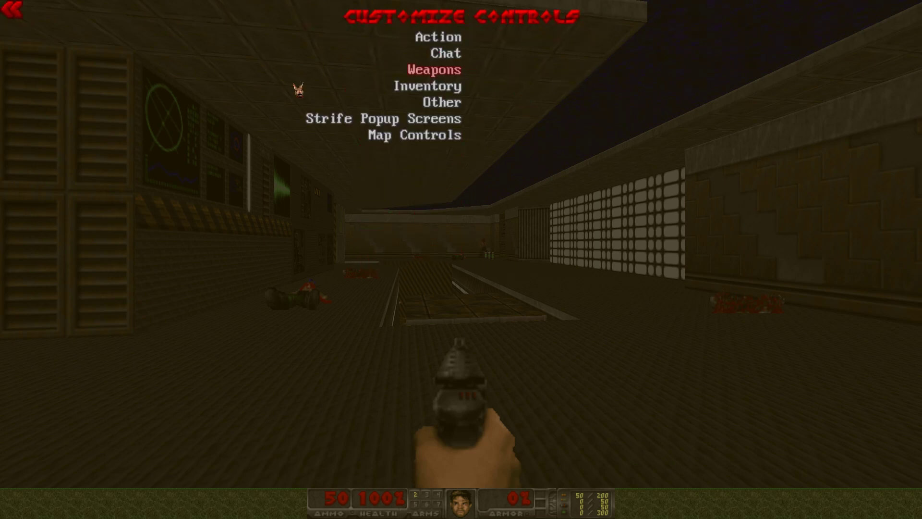
click(445, 91)
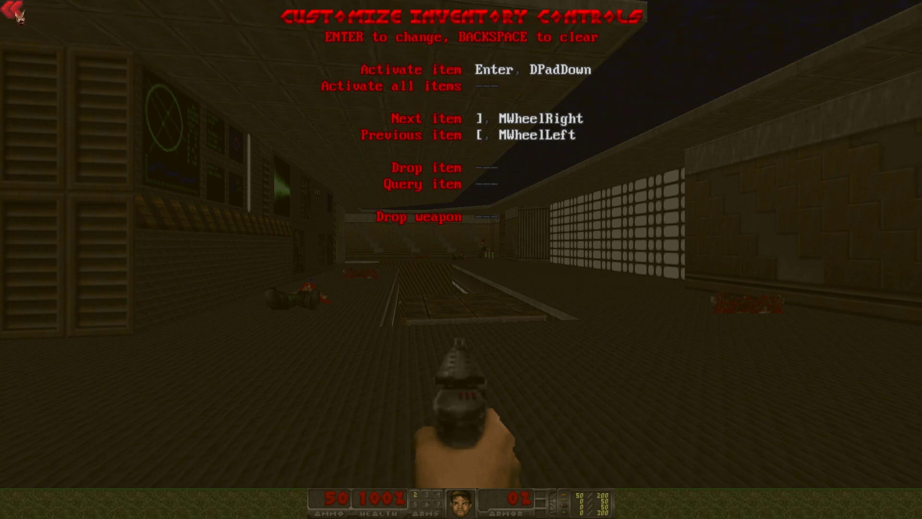
click(19, 14)
click(452, 105)
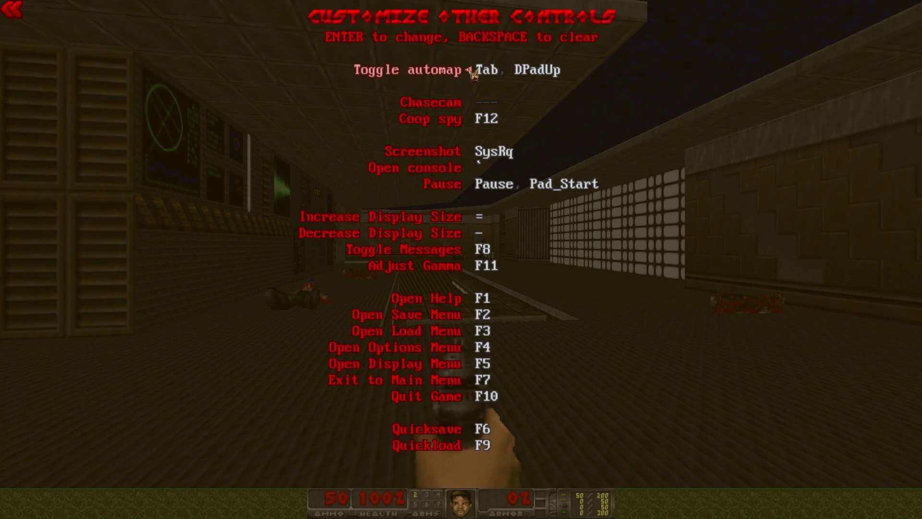
click(456, 102)
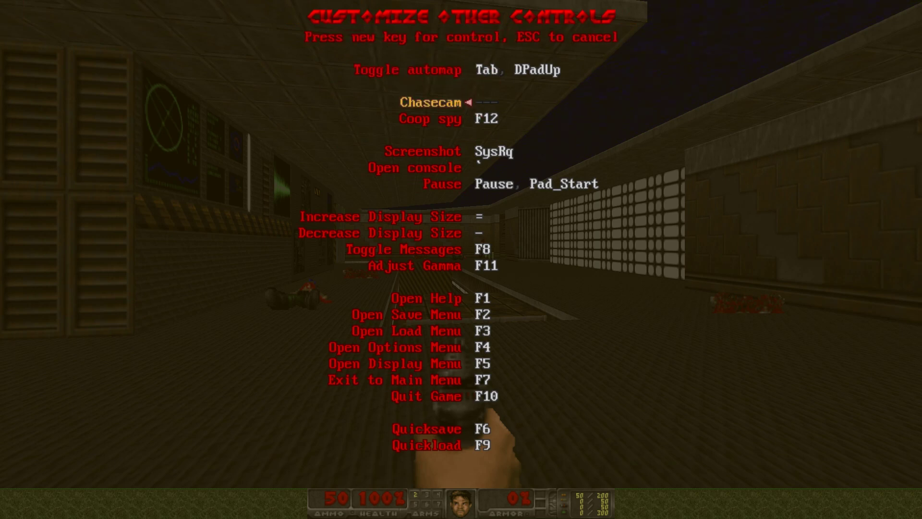
key(p)
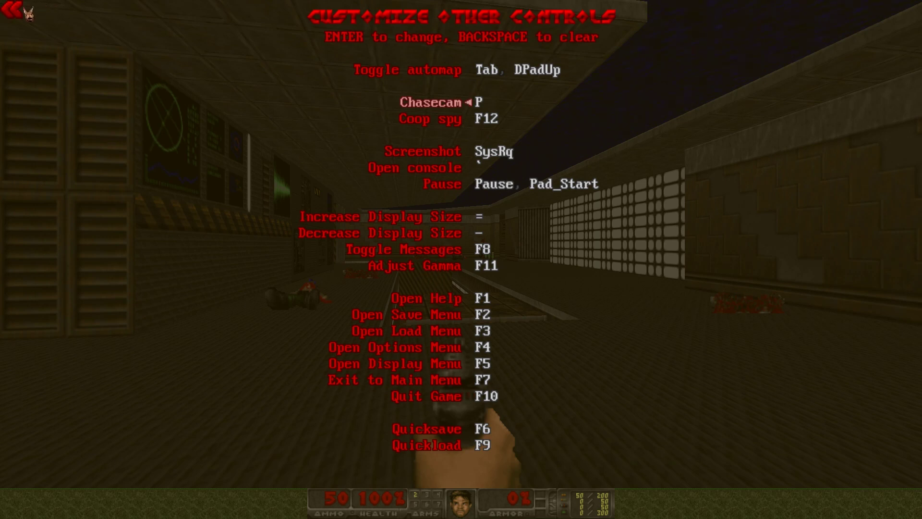
Bind the Strife popup screens: I to Mission objectives, K to Keys list, J to Weapons/ammo/stats
click(22, 12)
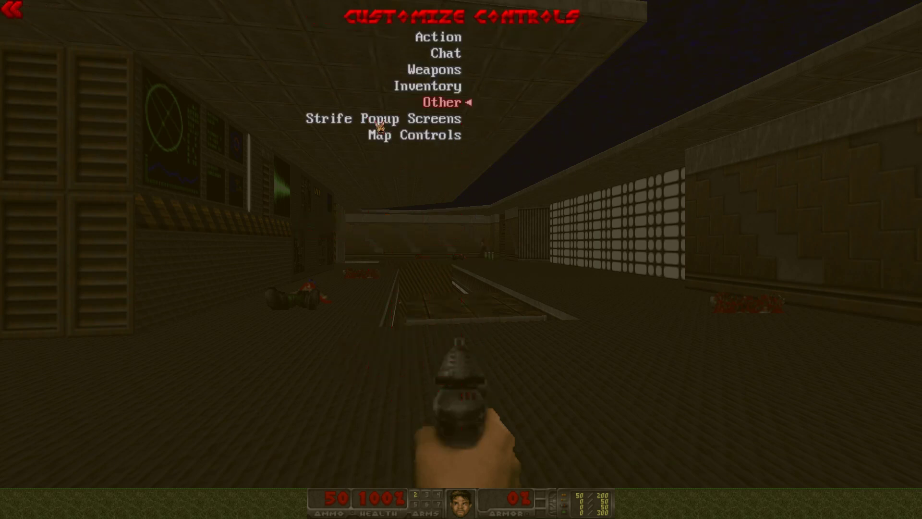
click(376, 120)
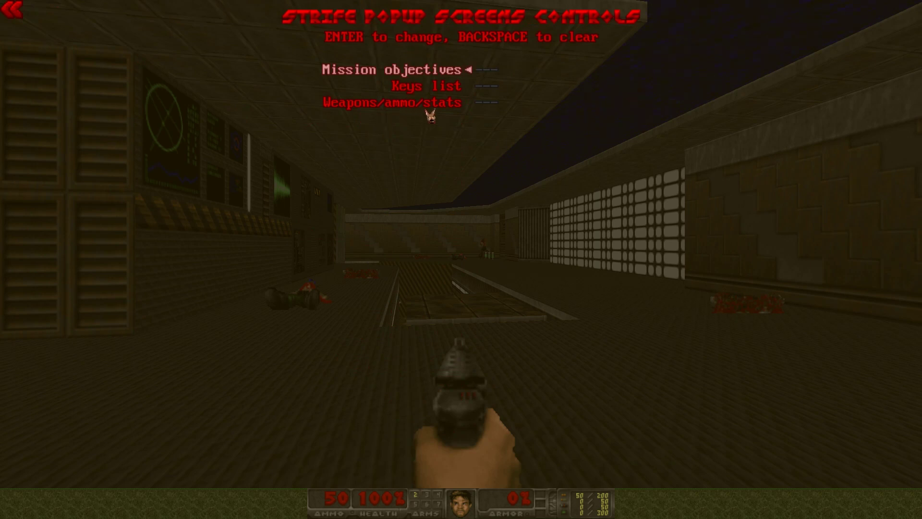
click(439, 70)
key(i)
click(437, 87)
key(k)
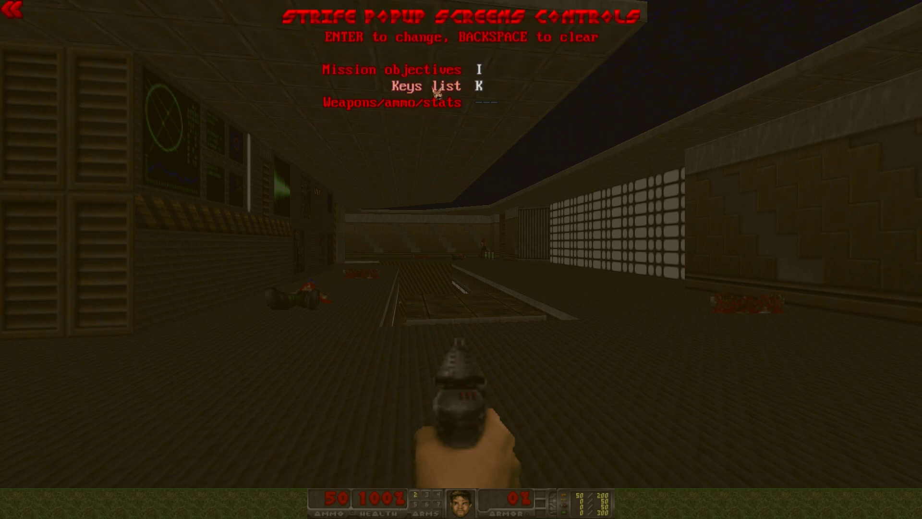
click(437, 91)
key(k)
click(432, 103)
key(j)
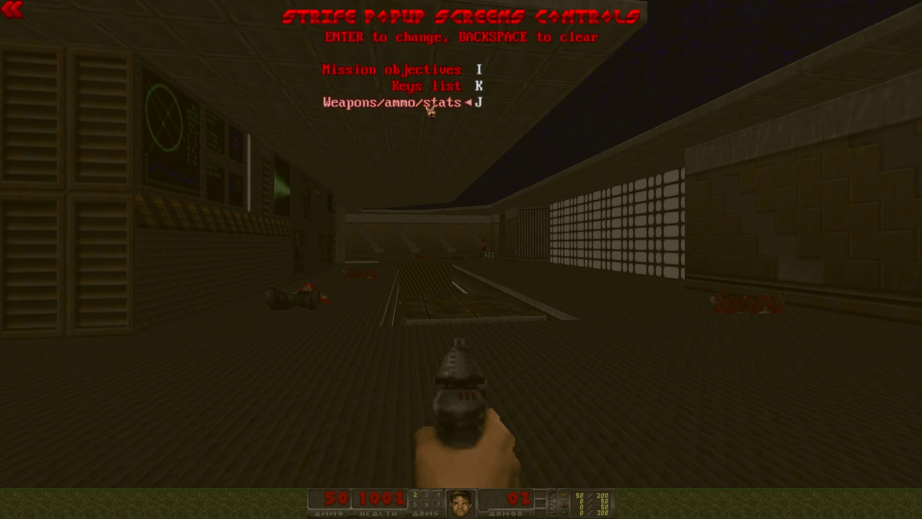
click(12, 10)
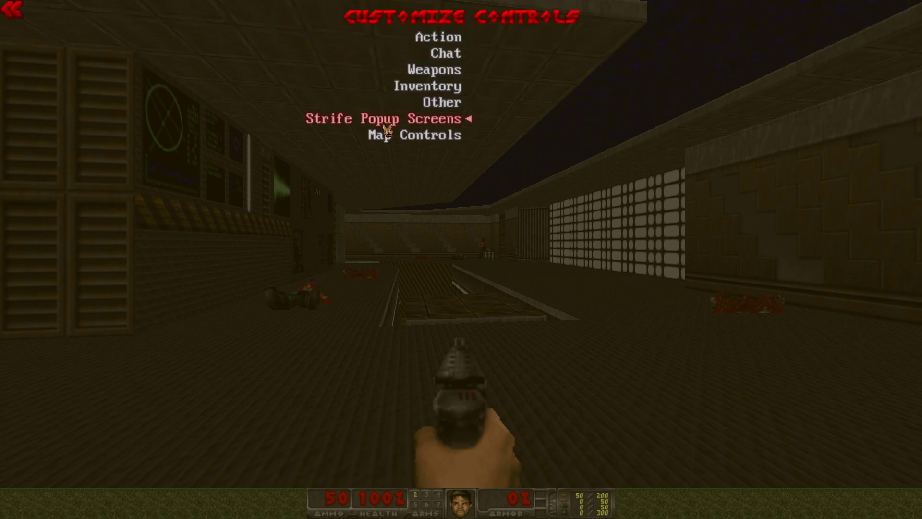
click(399, 137)
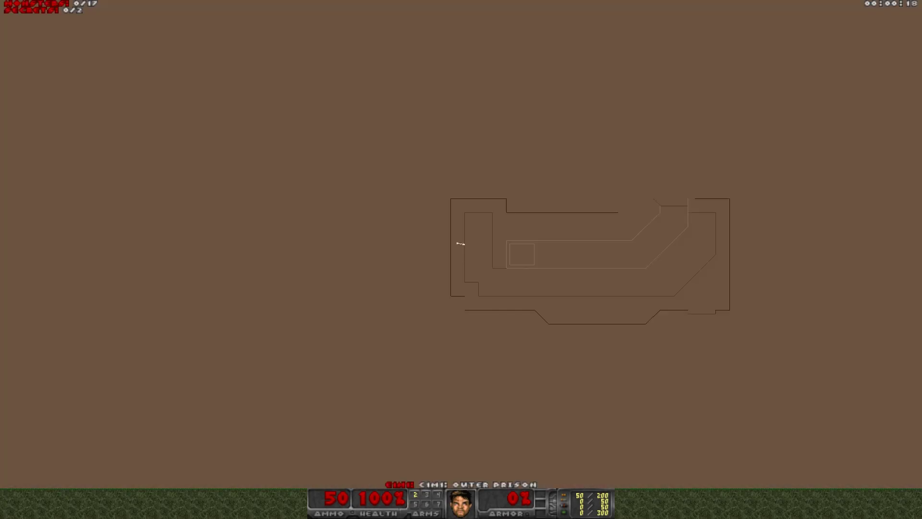
Show textured floors on the automap, adjust its zoom, then close it and turn on the chasecam
key(t)
key(t)
key(t)
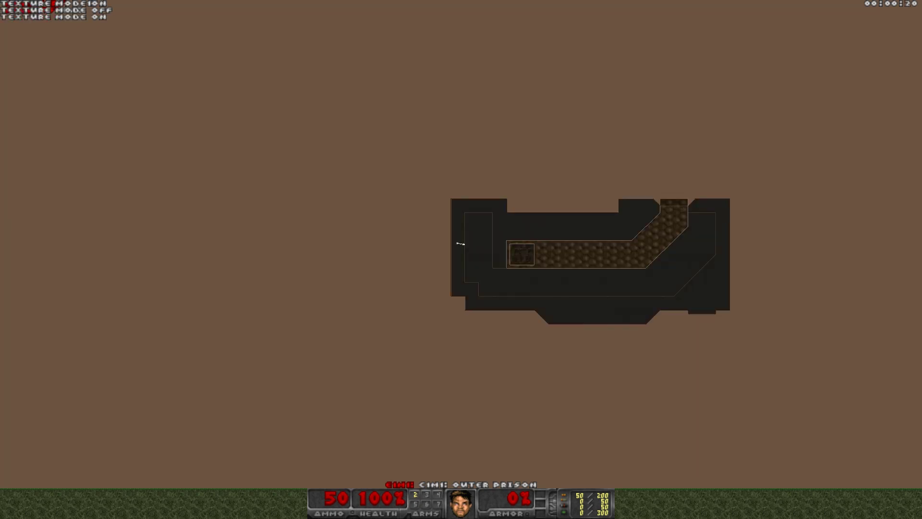
key(t)
key(t)
key(minus)
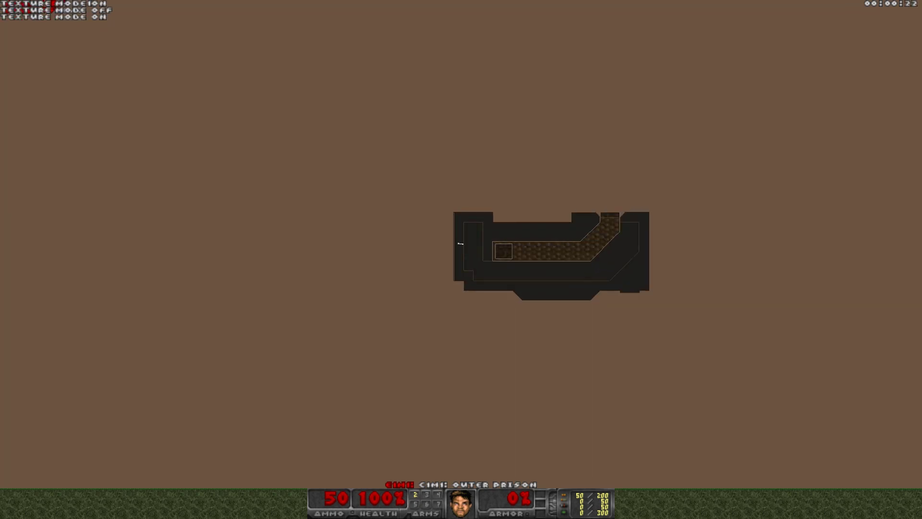
key(equal)
key(minus)
key(equal)
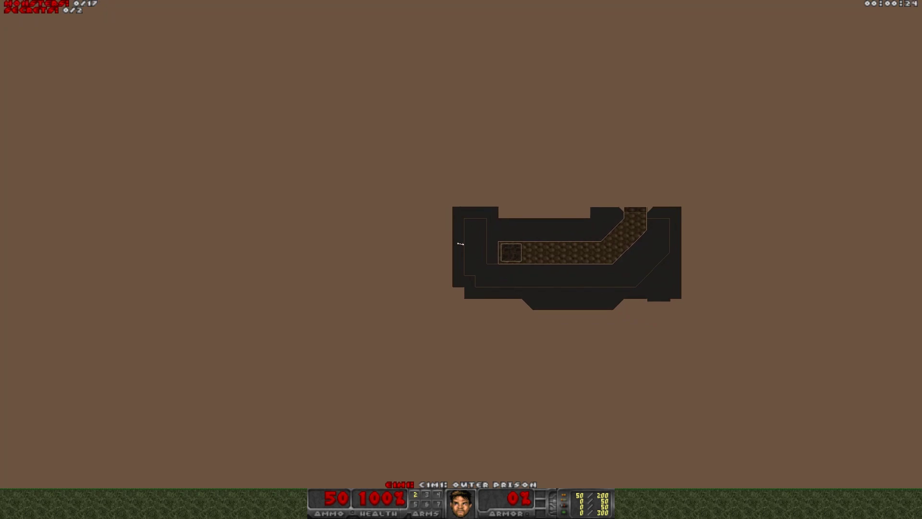
key(equal)
key(minus)
key(equal)
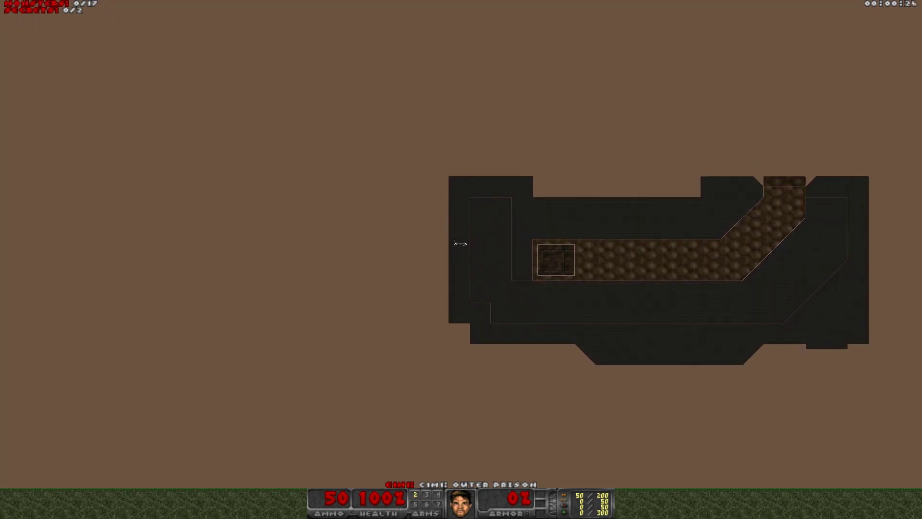
key(Tab)
key(KP_0)
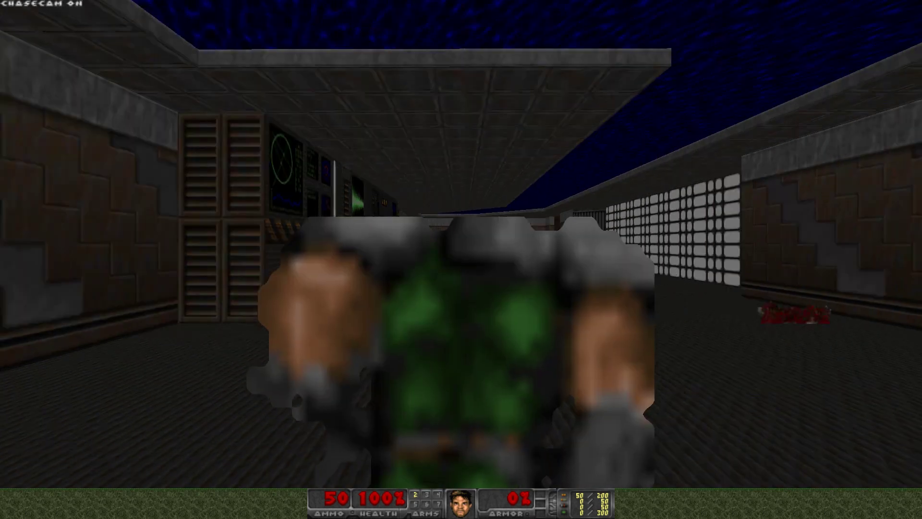
Move the marine briefly, then switch back to first-person view
key(Up)
key(Left)
key(Right)
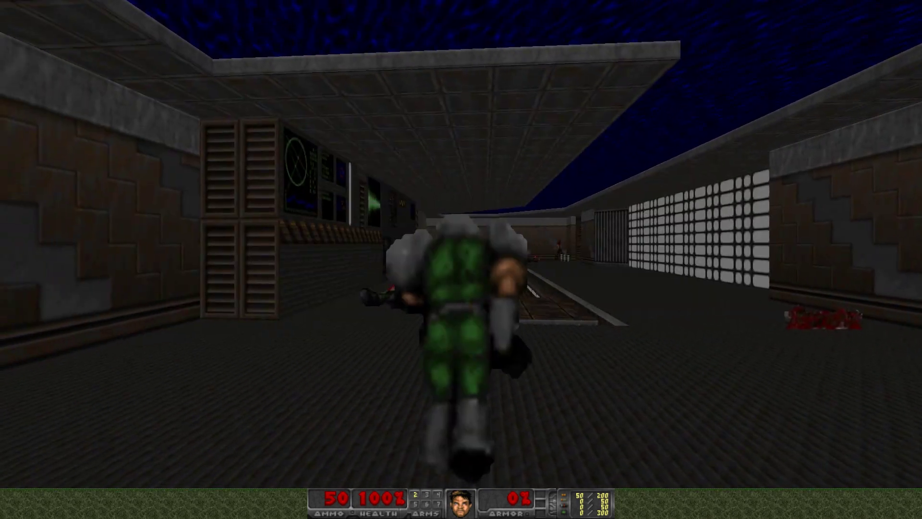
key(KP_0)
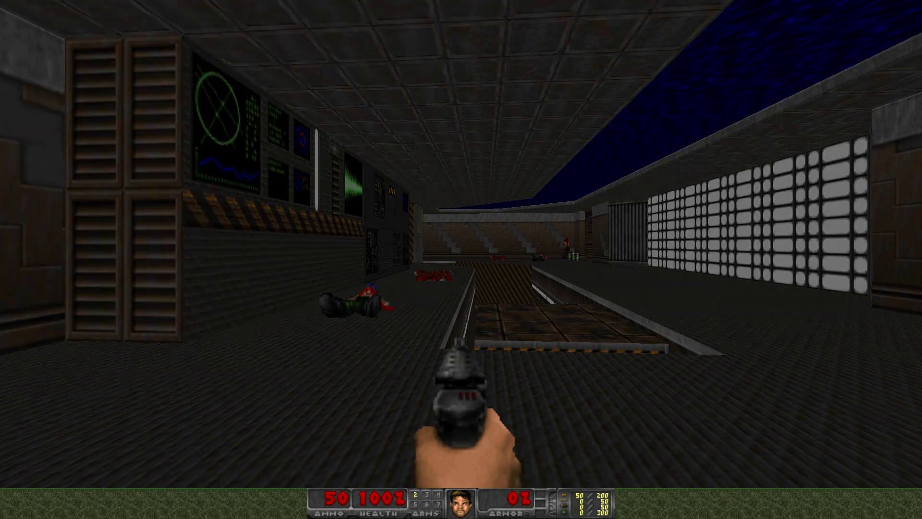
Look around the room toward the console and window walls and fire the pistol
key(Right)
key(Left)
key(Right)
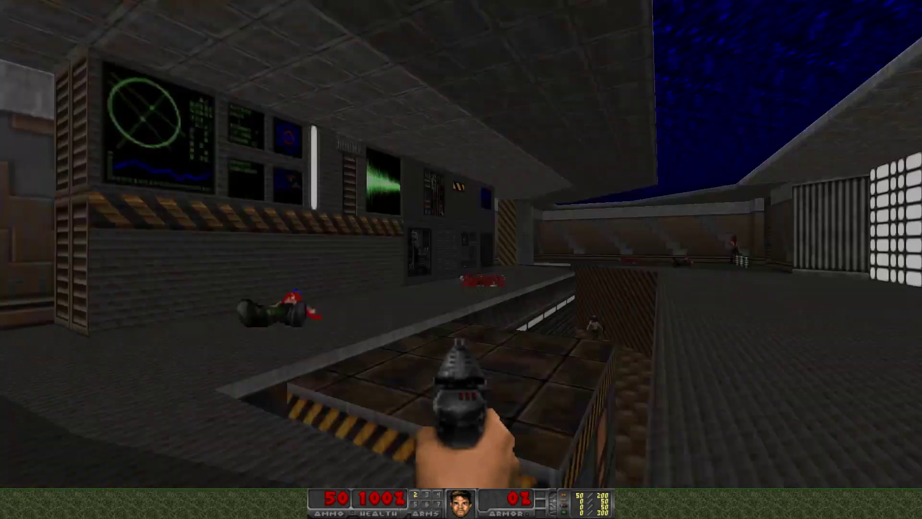
key(Left)
key(Right)
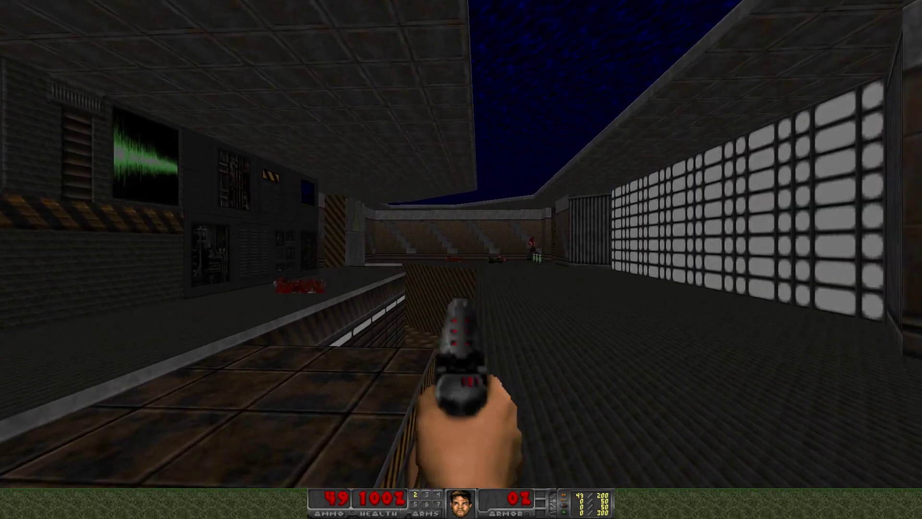
key(ctrl)
key(Right)
key(Left)
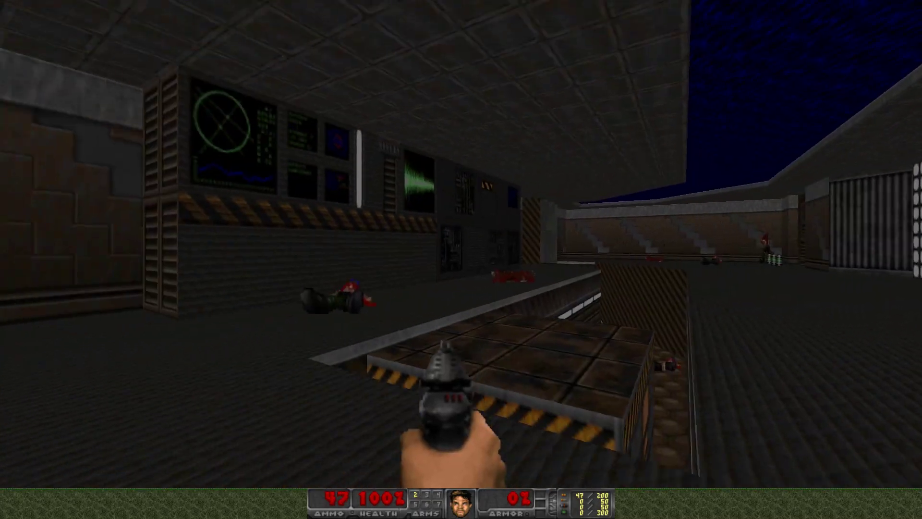
key(Right)
Step off the pit edge, walk toward the blood pool, and bring up the main menu
key(Up)
key(Left)
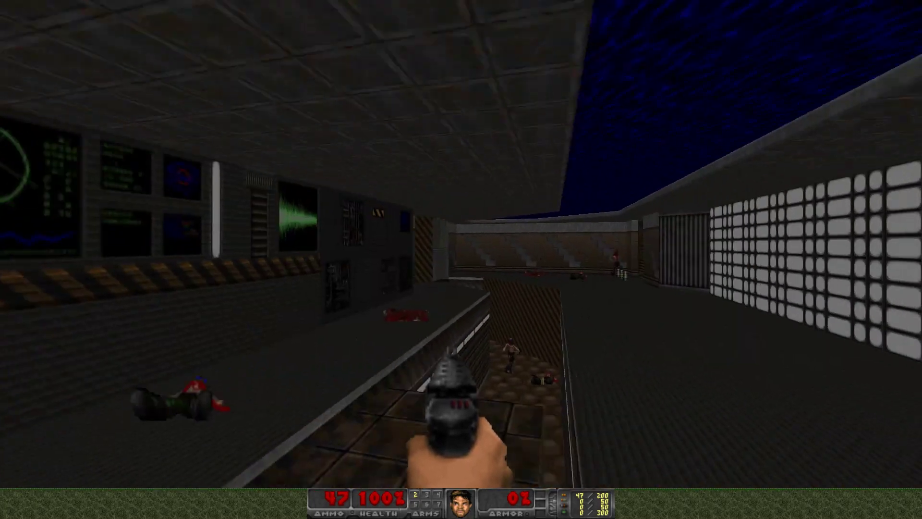
key(alt+Right)
key(Left)
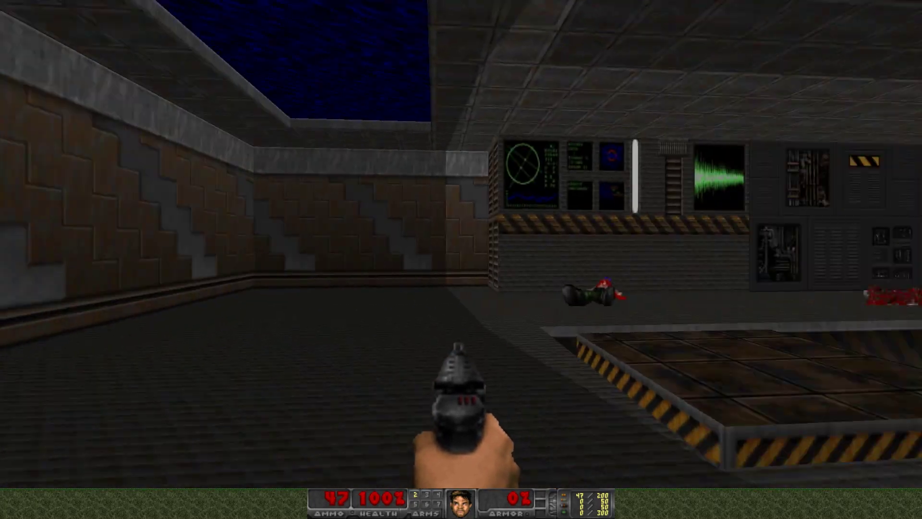
key(Right)
key(Up)
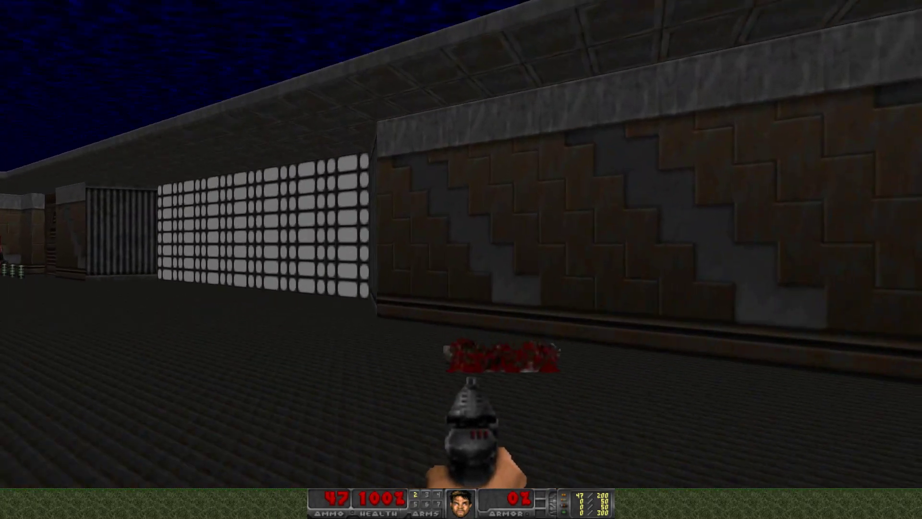
key(Left)
key(Escape)
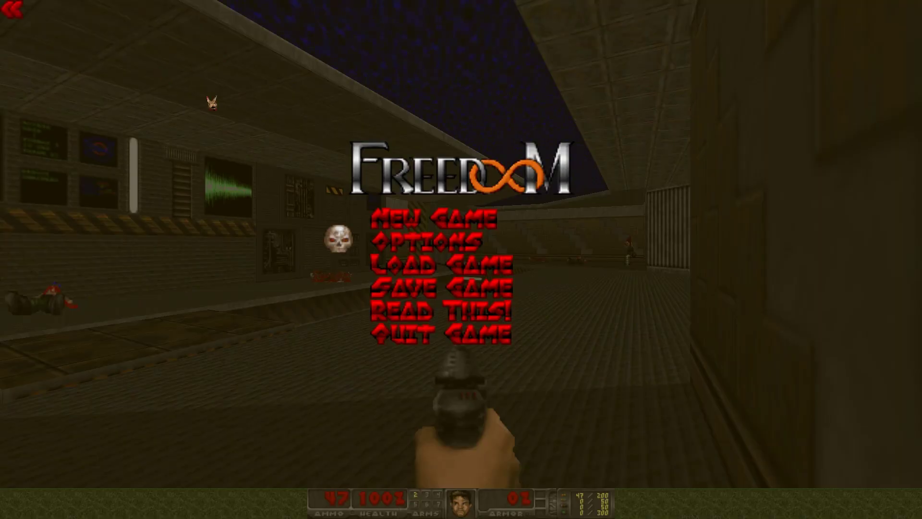
Turn Always Mouselook on in the mouse options
key(Return)
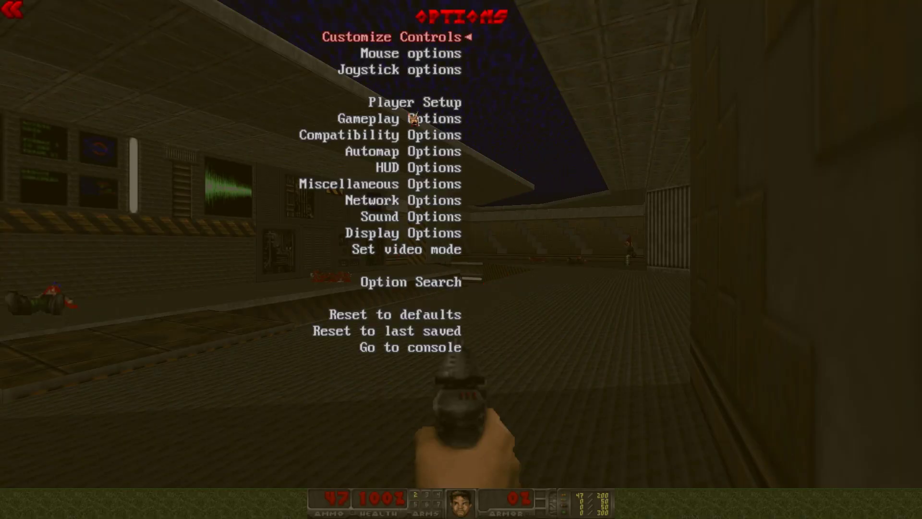
click(388, 54)
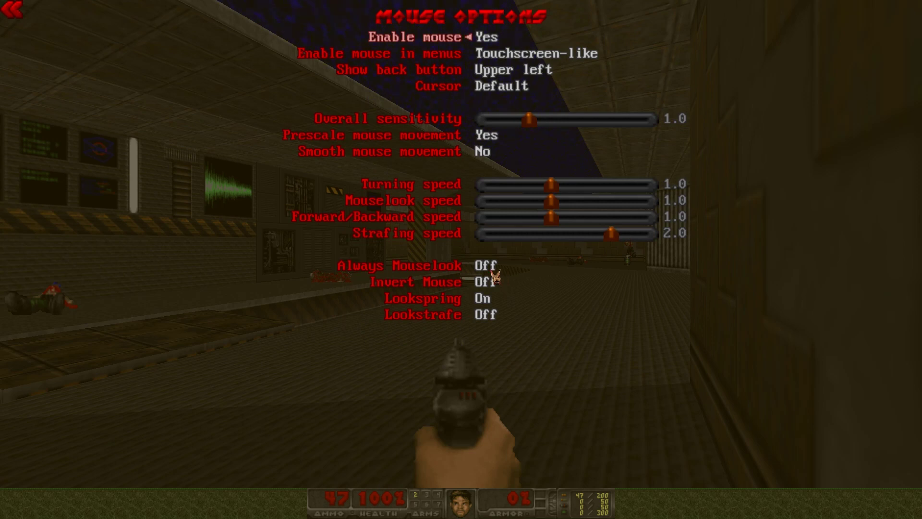
click(490, 272)
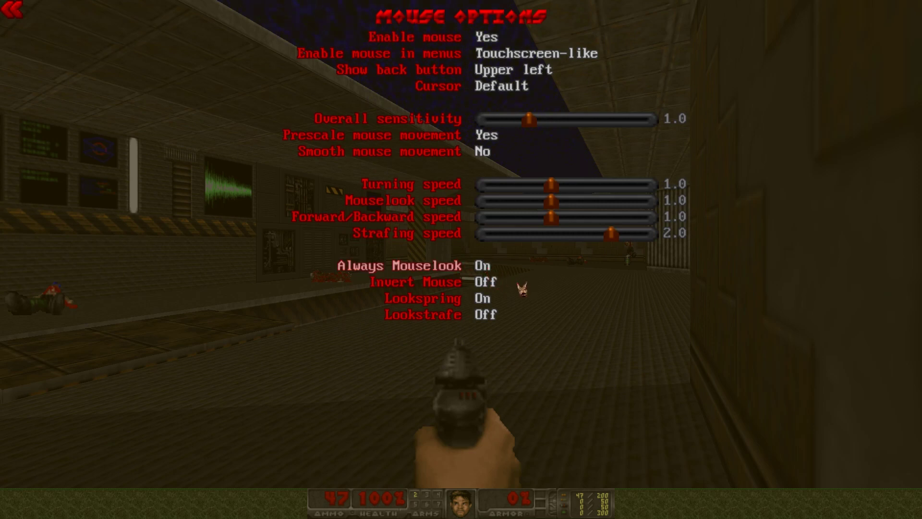
key(Escape)
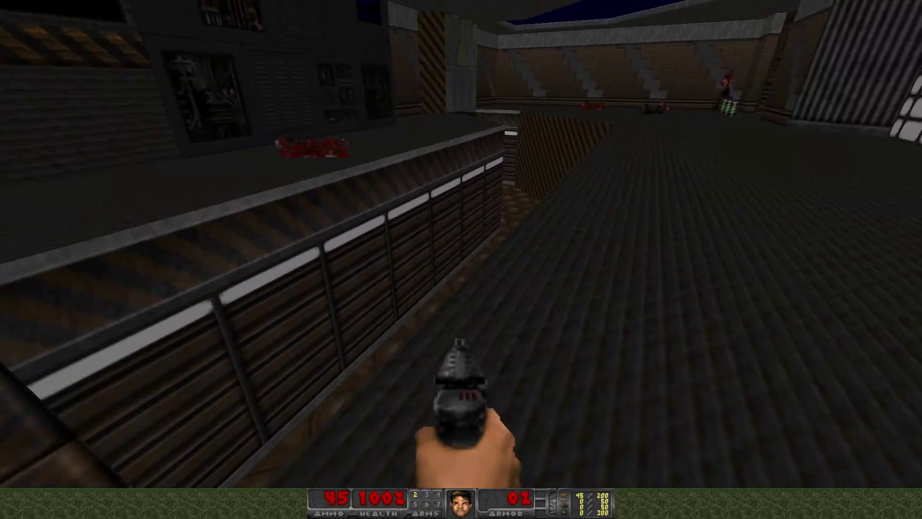
Set the default crosshair in HUD Options to Angle and resume playing
key(Escape)
click(428, 245)
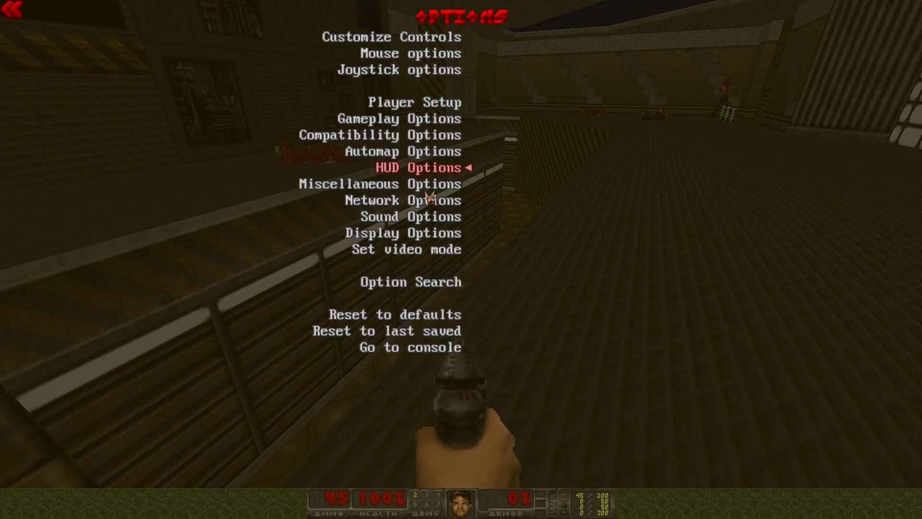
click(418, 168)
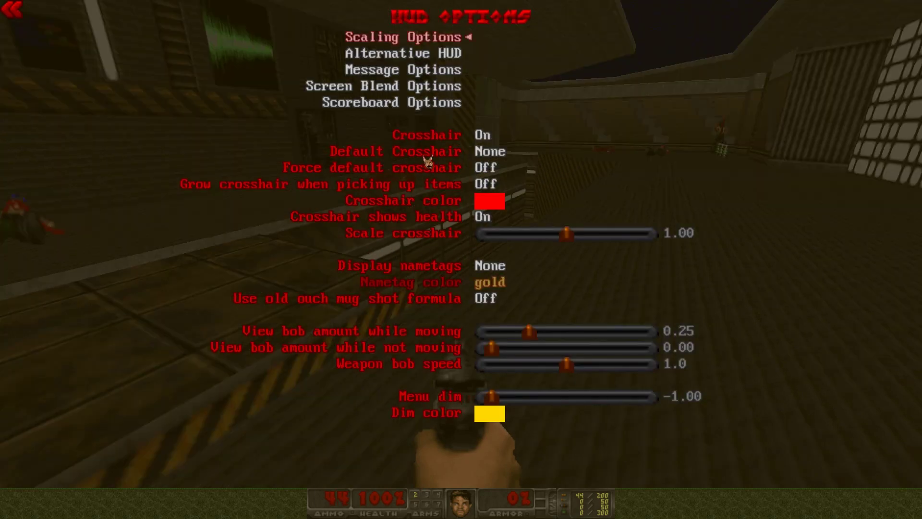
click(501, 156)
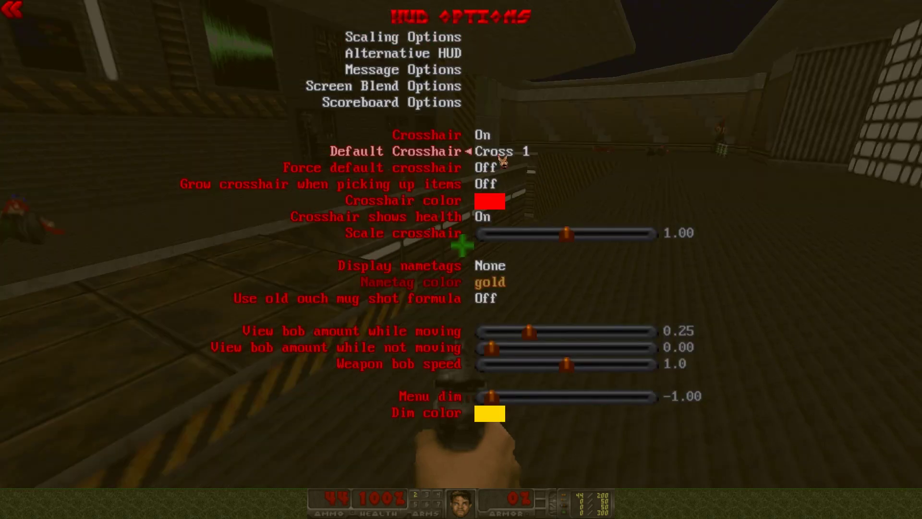
click(499, 156)
click(499, 156)
click(500, 157)
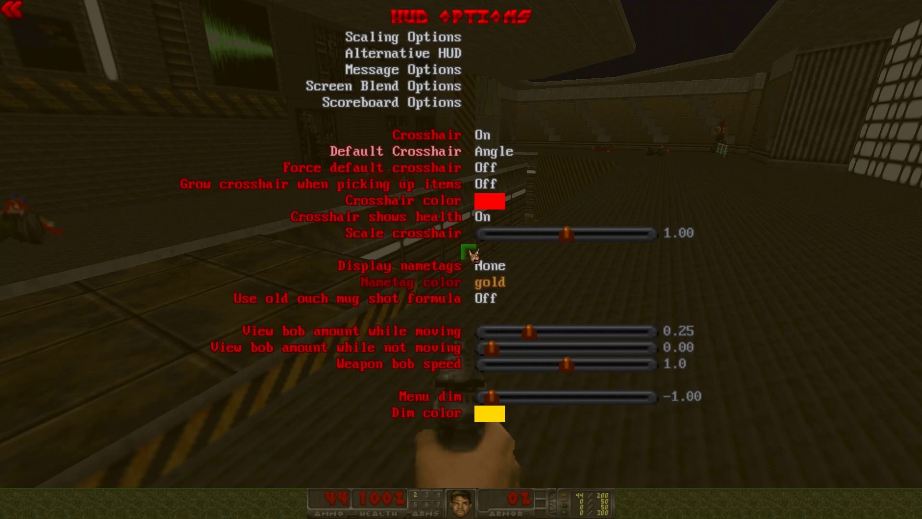
key(Escape)
key(Escape)
key(Escape)
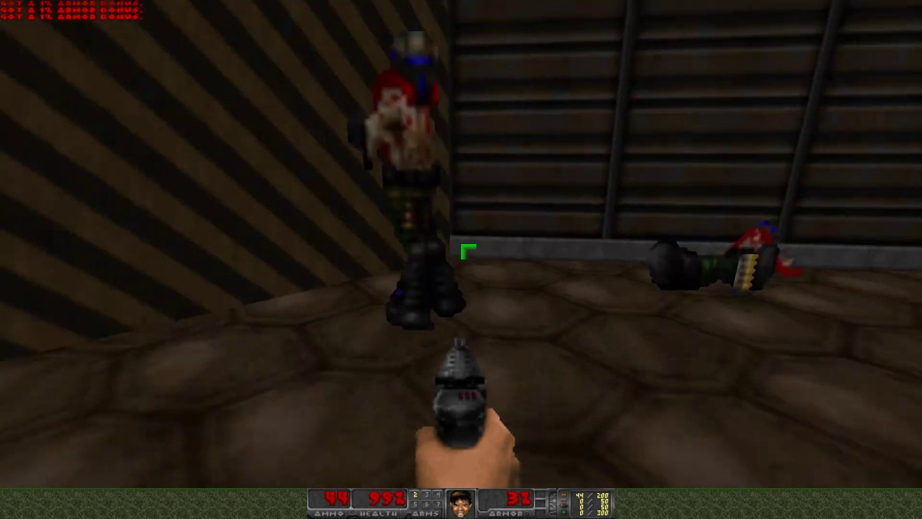
Walk down the corridors picking up ammo and go through the dark door
click(469, 252)
key(w)
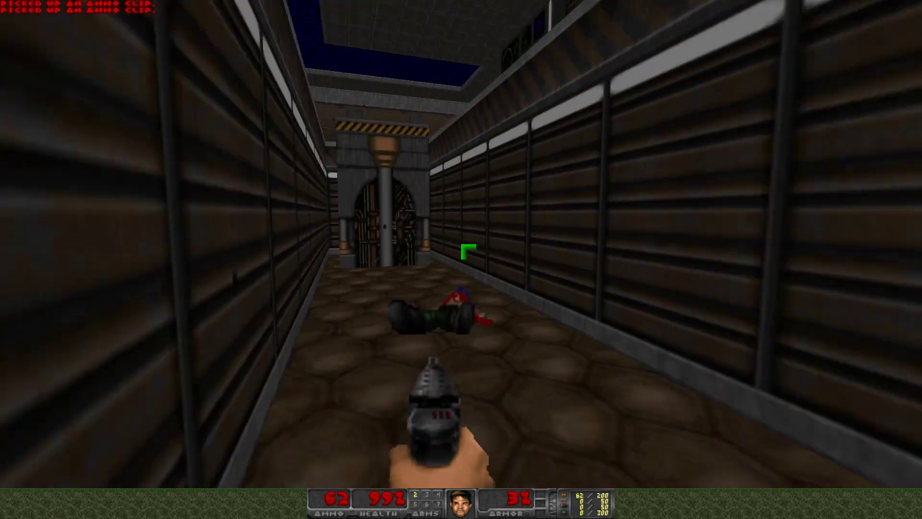
key(w)
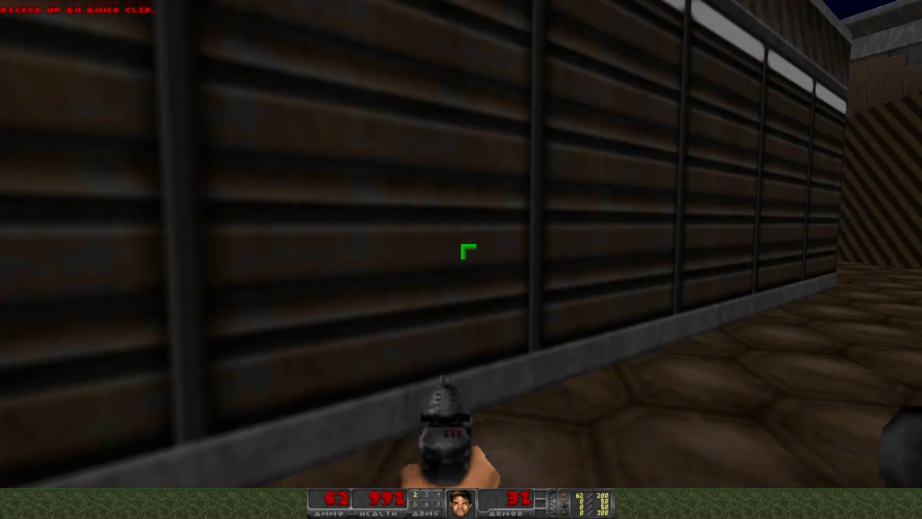
key(w)
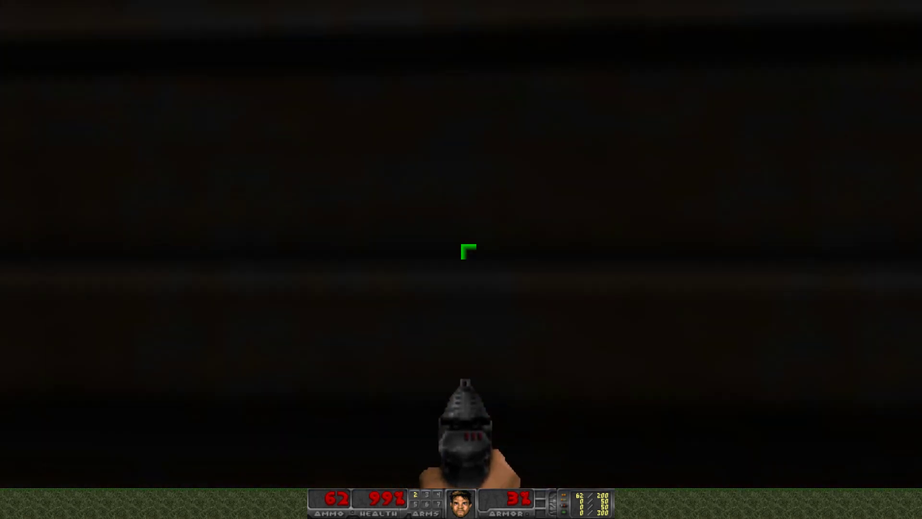
key(e)
key(w)
Advance down the corridor firing the pistol at the enemy ahead
key(ctrl)
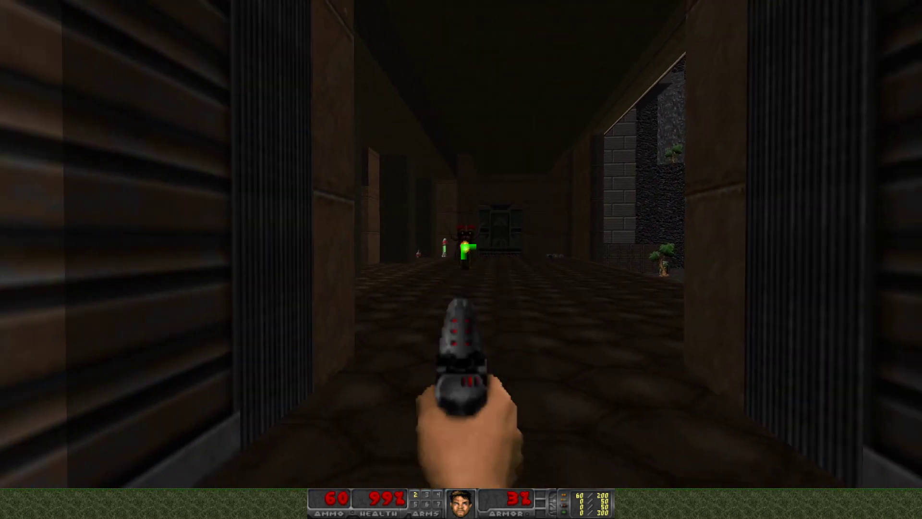
key(w)
key(ctrl)
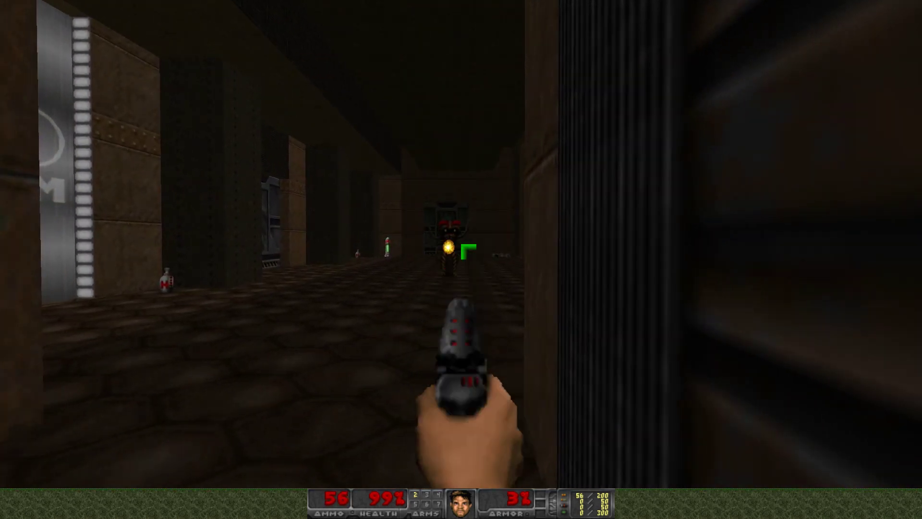
key(w)
key(ctrl)
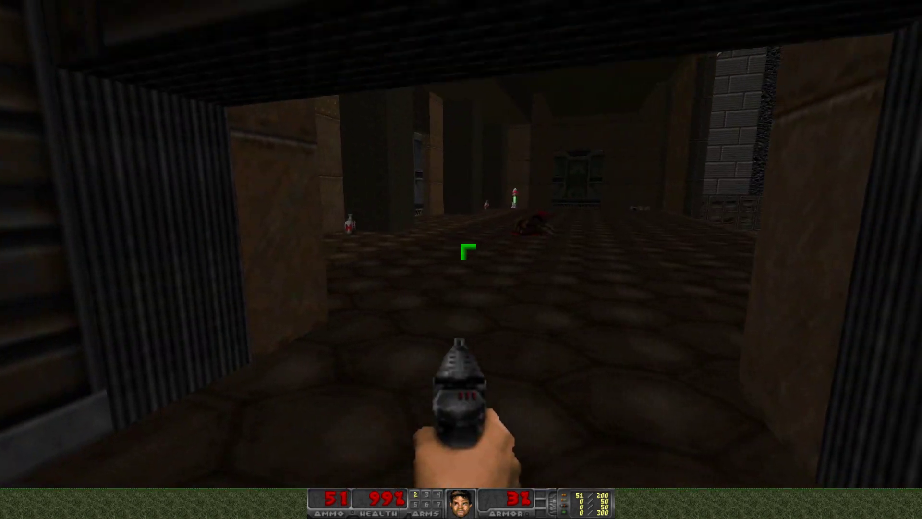
Walk out into the lit courtyard by the green slime pool and bring up the options menu
key(Escape)
click(422, 232)
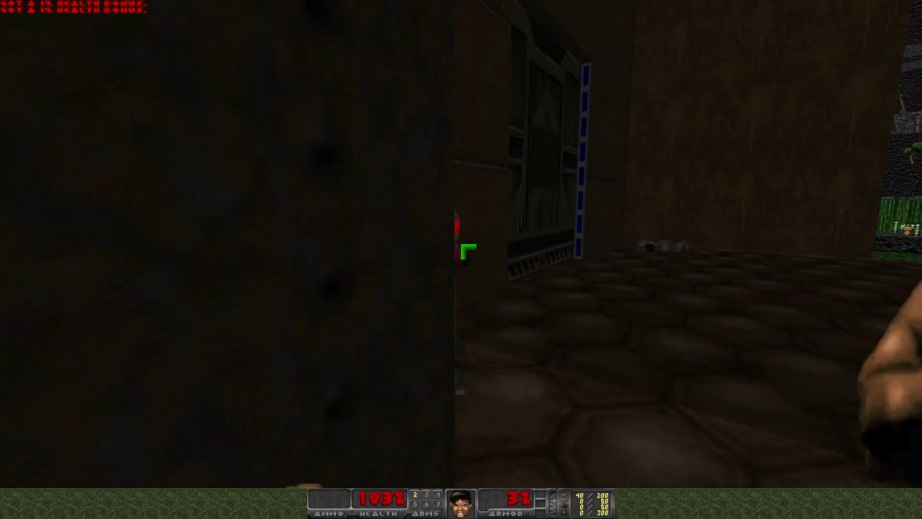
key(w)
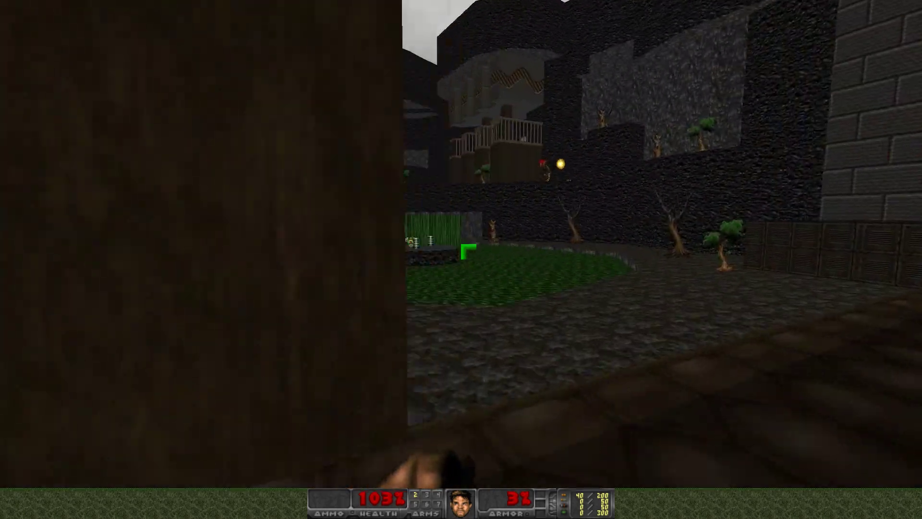
key(w)
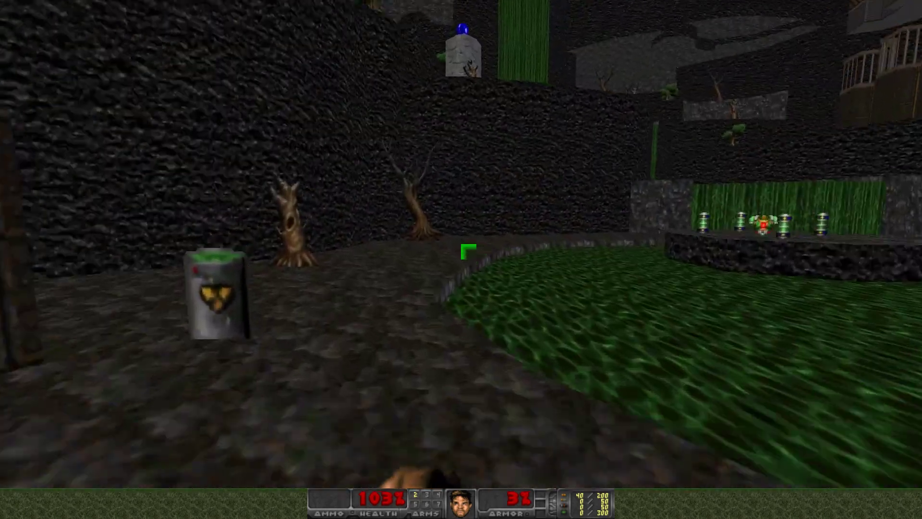
key(Escape)
Turn on Always Run in Player Setup and return to the game
key(Return)
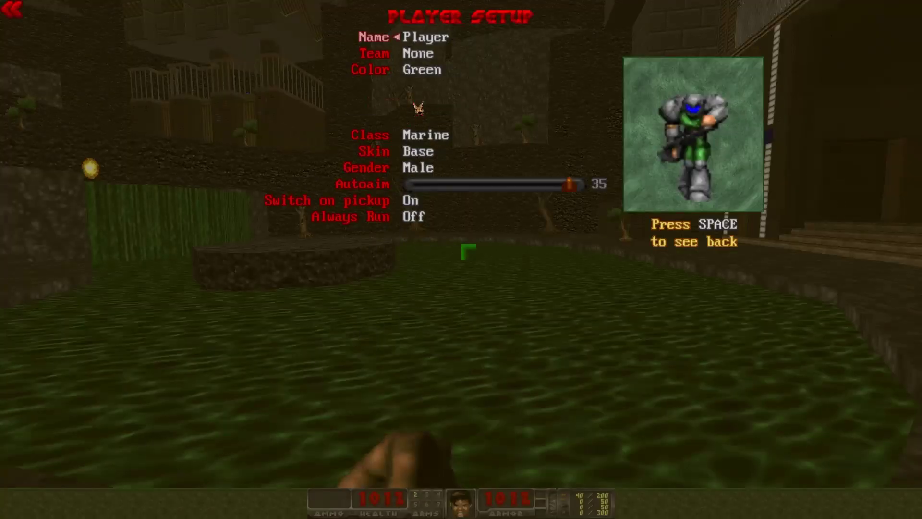
click(416, 220)
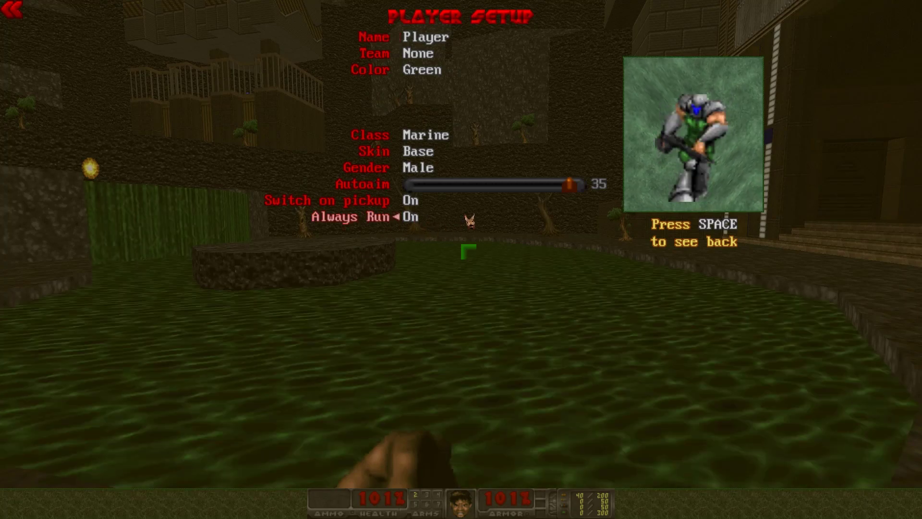
key(Escape)
key(Escape)
key(Escape)
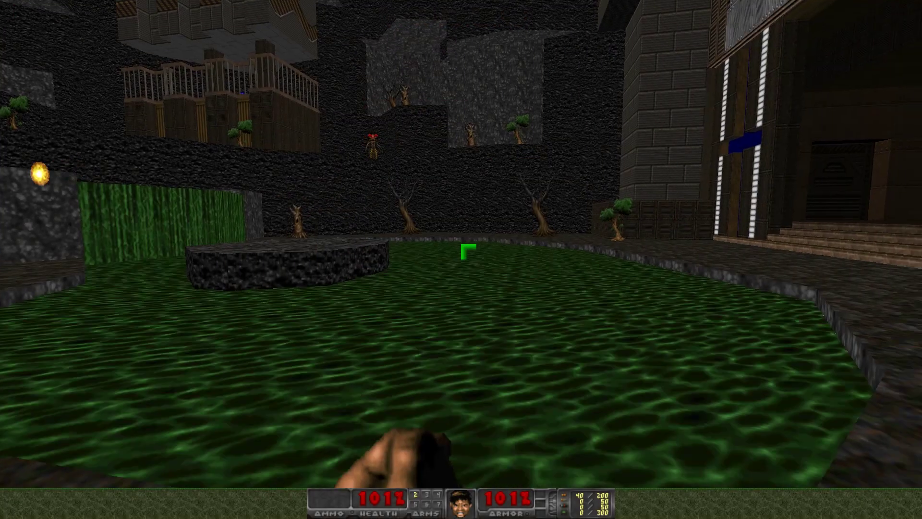
Open the metal door, punch down the zombieman, grab the ammo clip, and pause
key(w)
key(w)
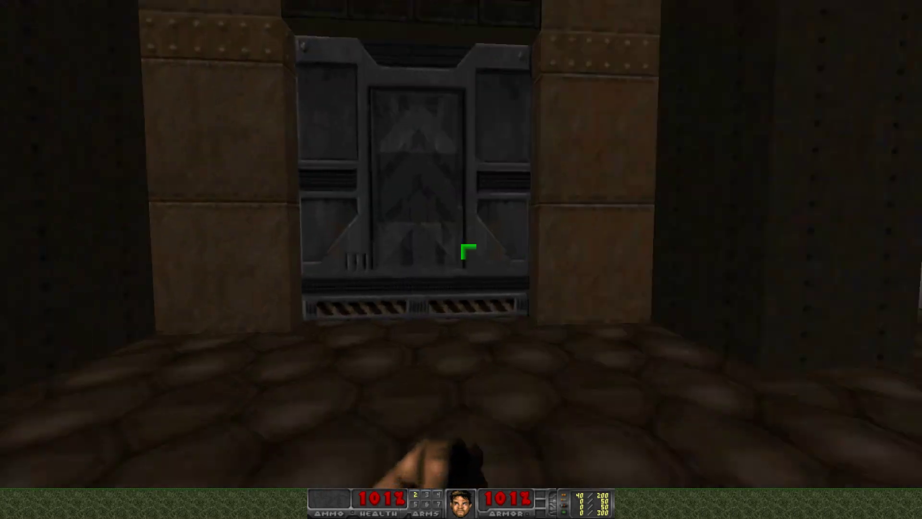
key(e)
key(w)
key(ctrl)
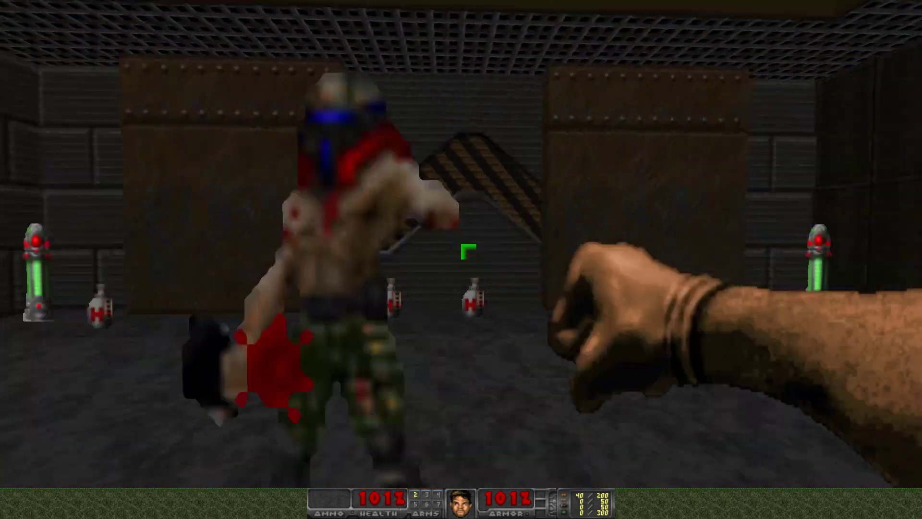
key(w)
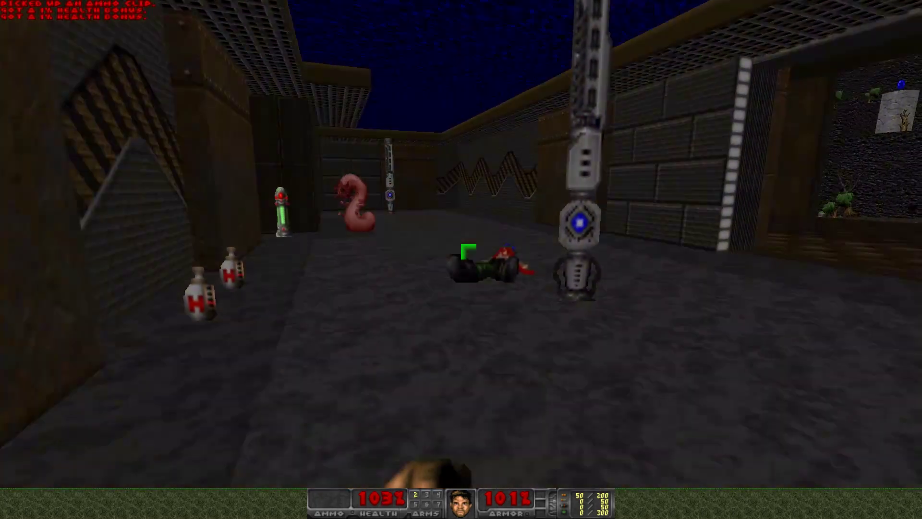
key(Escape)
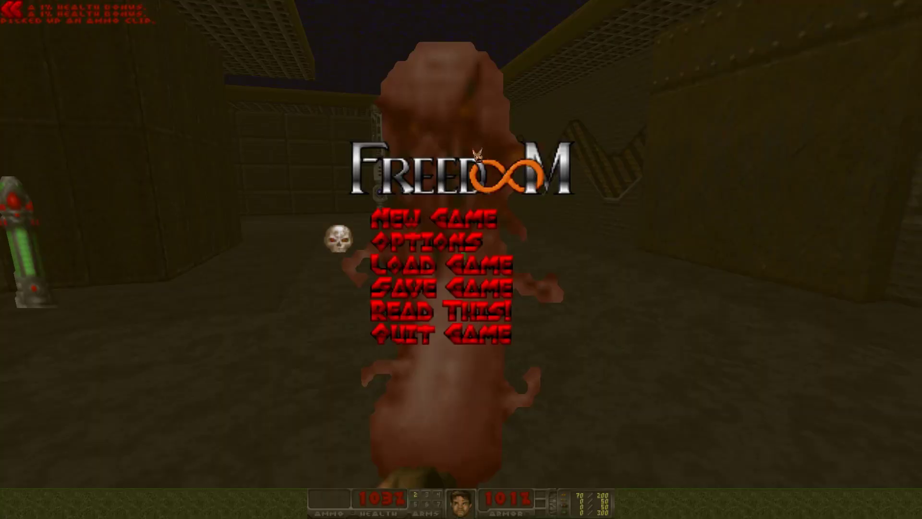
In Postprocessing, turn on bloom and lens distortion and set ambient occlusion to Low
click(417, 246)
click(396, 235)
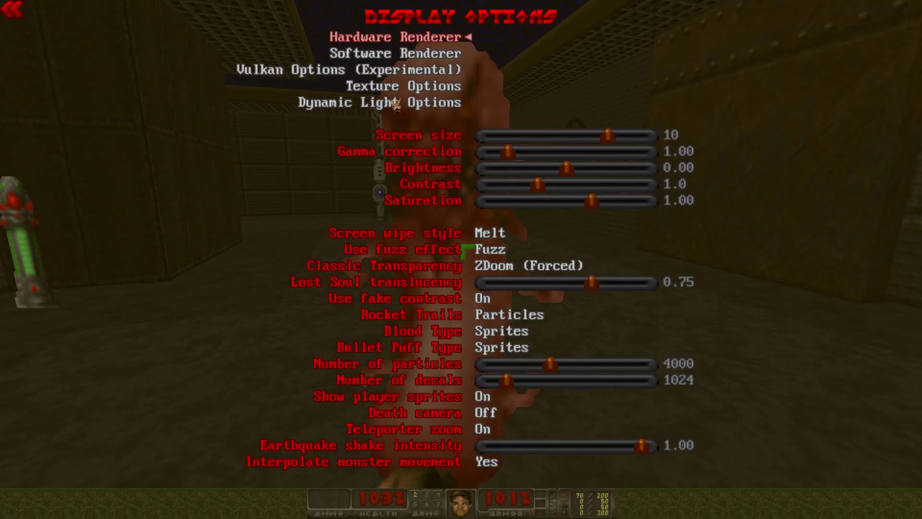
click(380, 42)
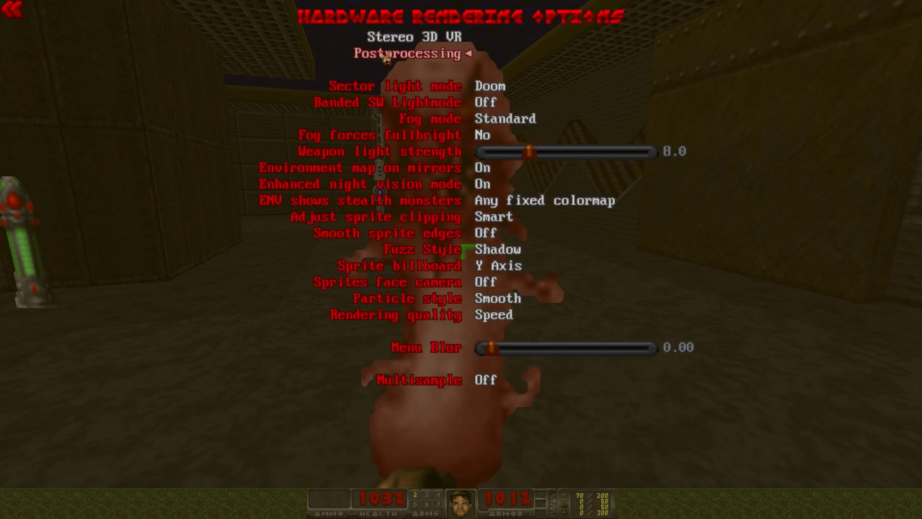
click(388, 52)
click(458, 38)
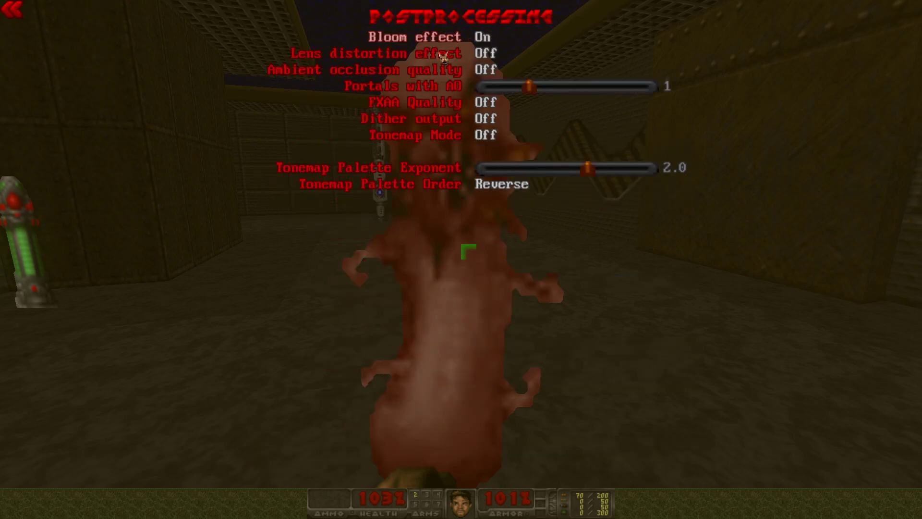
click(411, 57)
click(384, 73)
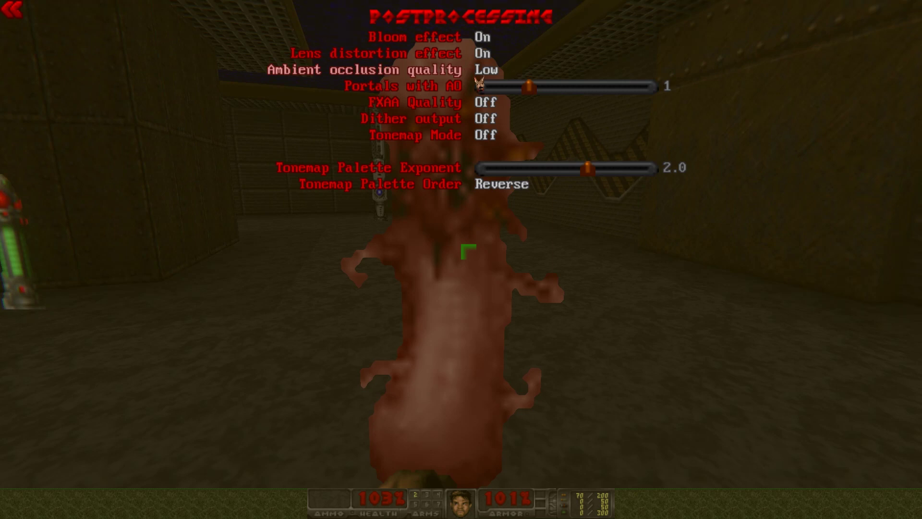
Set FXAA to High, turn dither on, and preview tonemap modes before leaving it Off
click(419, 109)
click(419, 108)
click(427, 108)
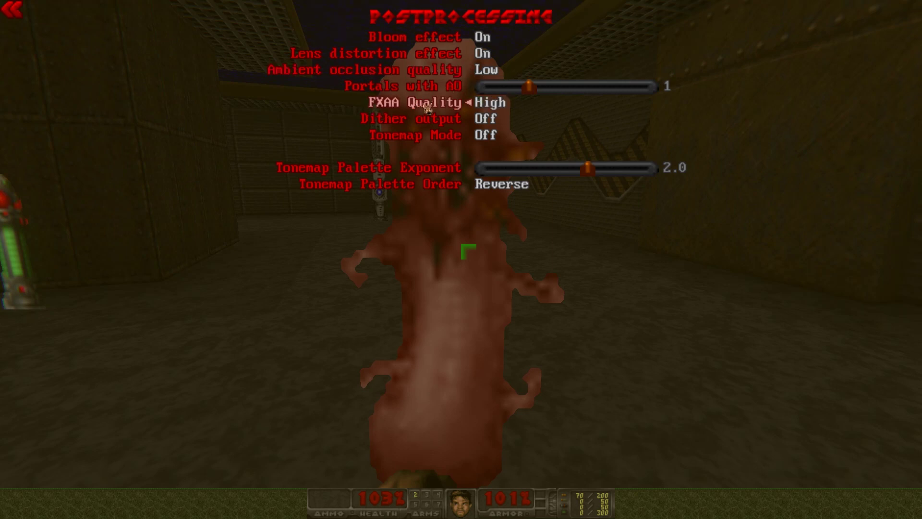
click(435, 120)
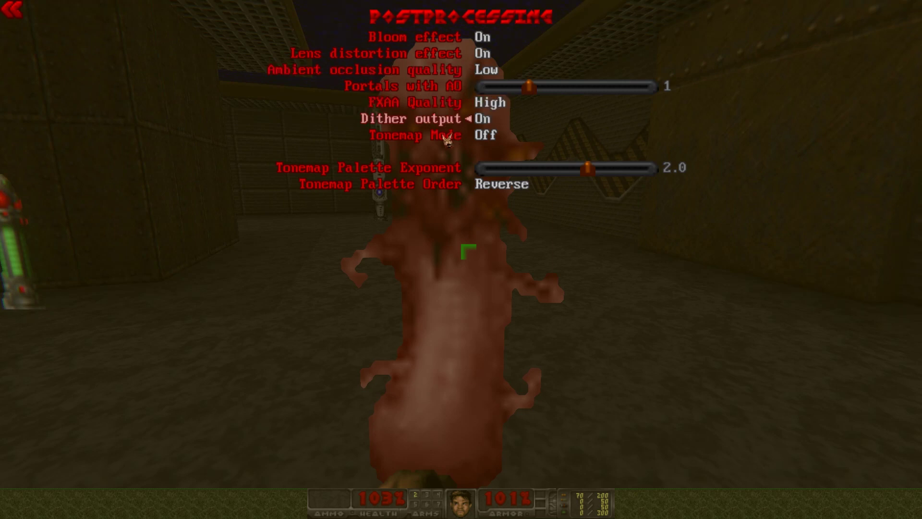
click(430, 140)
click(429, 141)
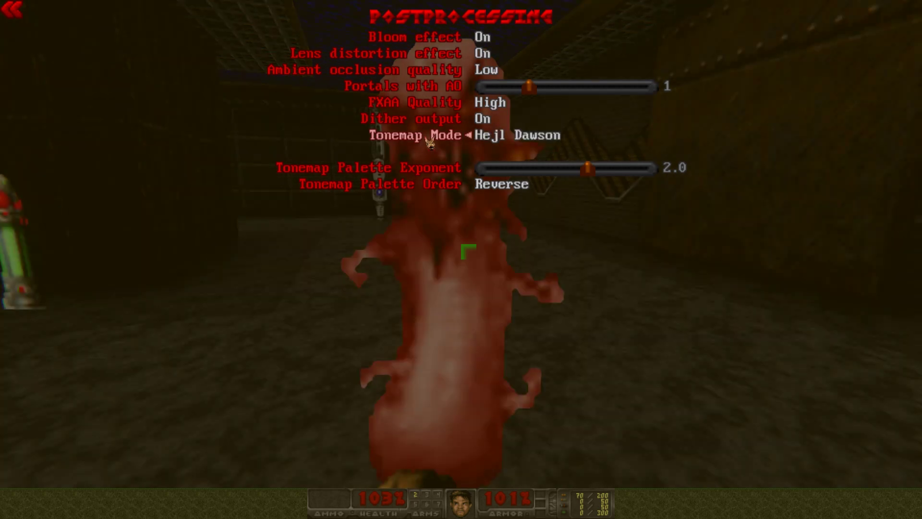
click(430, 140)
click(429, 141)
click(430, 141)
click(429, 141)
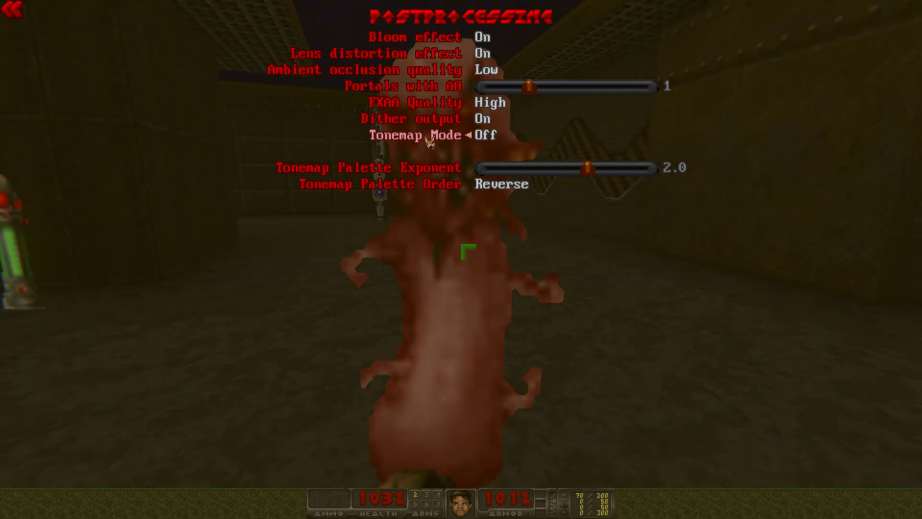
click(430, 140)
click(430, 140)
click(429, 141)
click(429, 141)
click(429, 141)
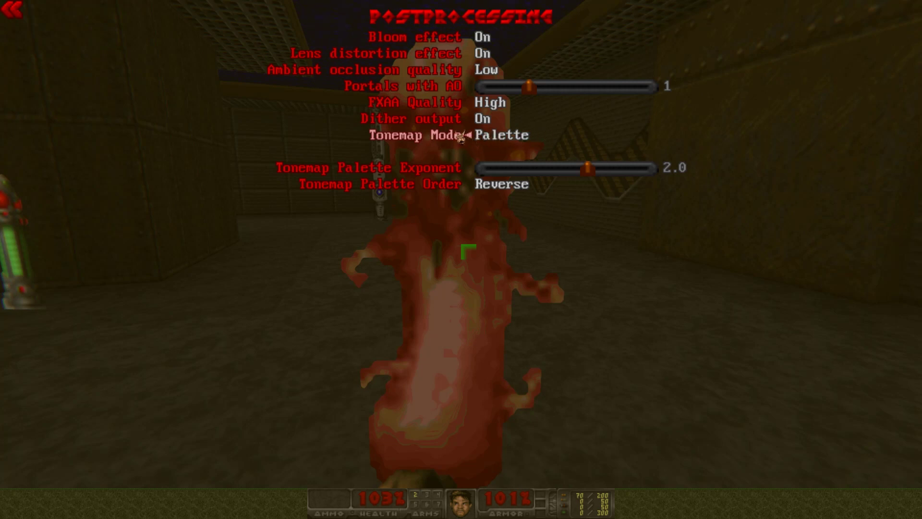
click(449, 136)
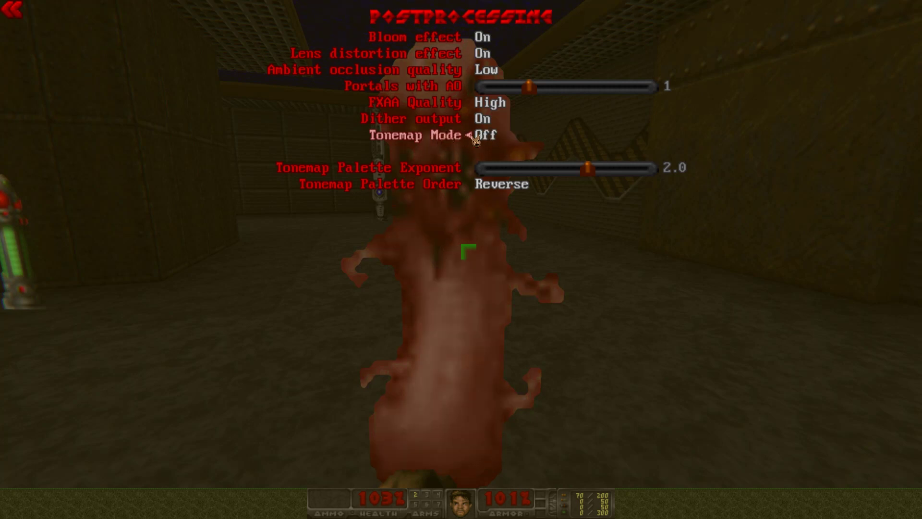
Set Texture Filter mode to None (nearest mipmap) and check the blocky sprites in play
key(Escape)
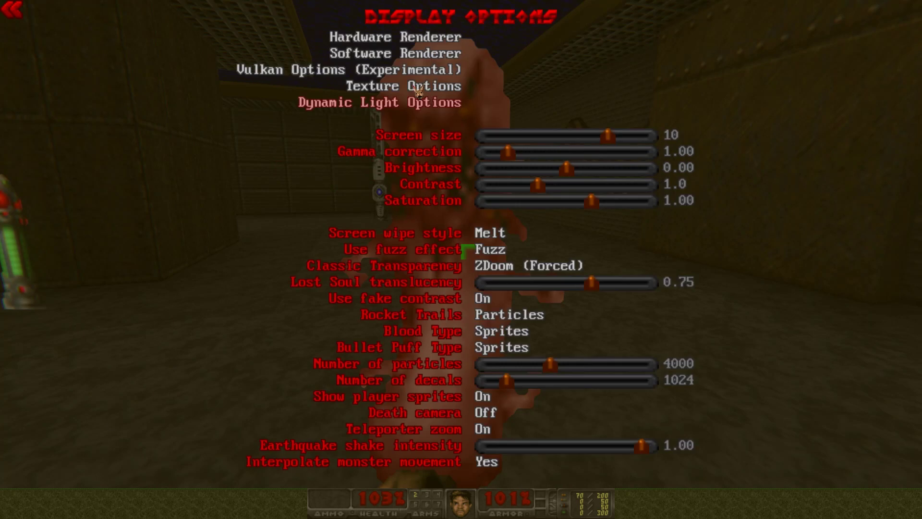
click(384, 86)
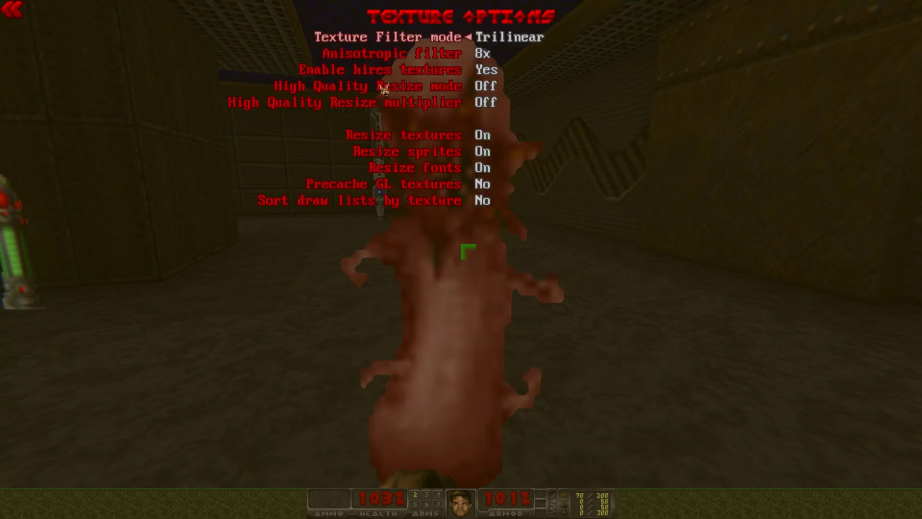
click(503, 43)
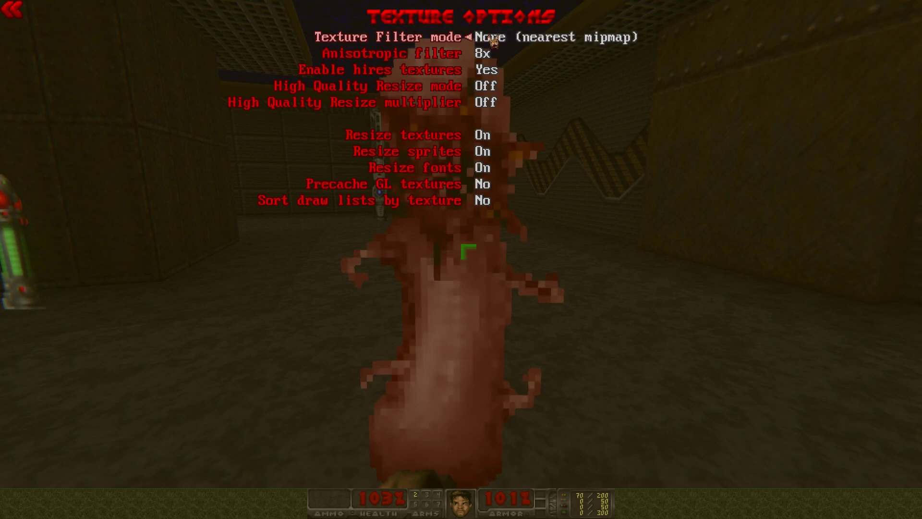
key(Escape)
key(Escape)
key(Escape)
key(Escape)
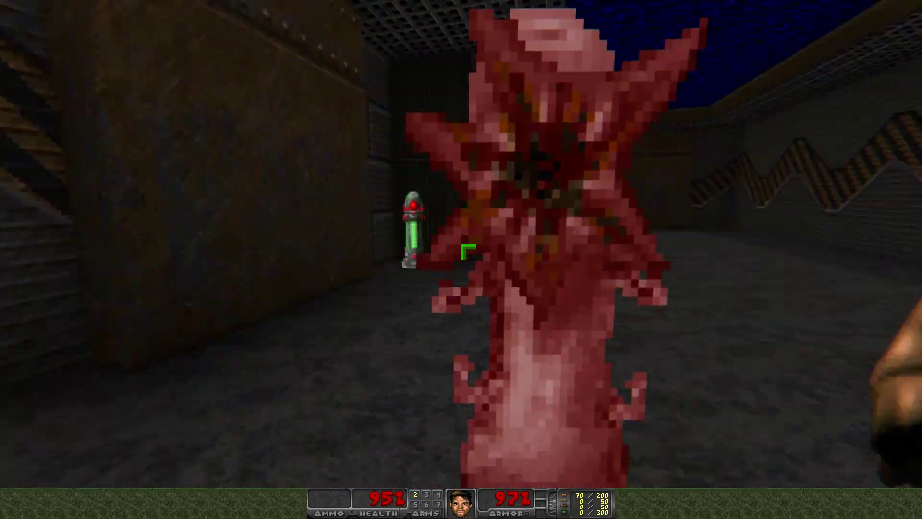
key(Escape)
In Texture Options, set Texture Filter to None and anisotropic filtering to 16x
click(425, 243)
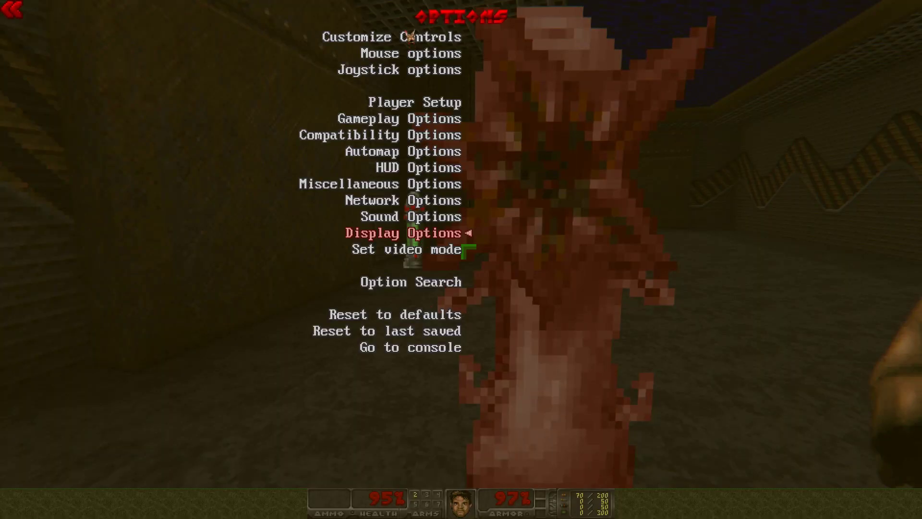
click(395, 236)
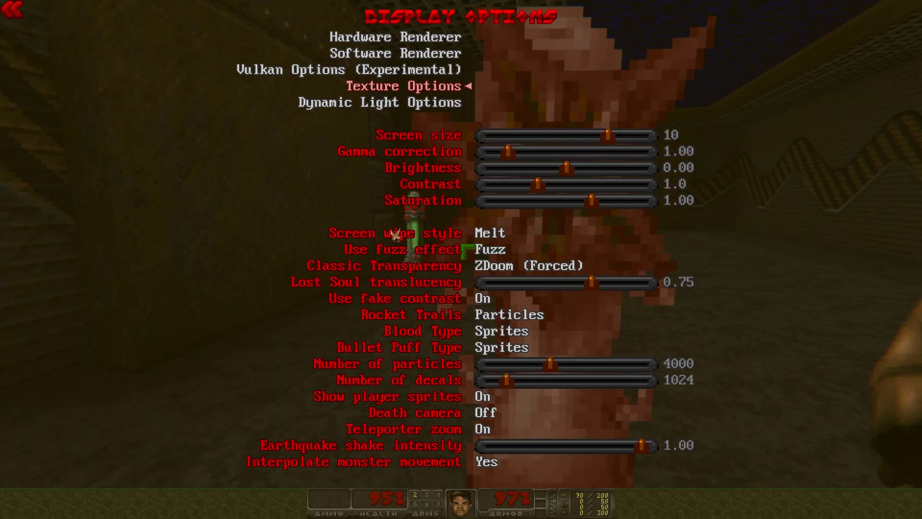
click(414, 89)
key(Left)
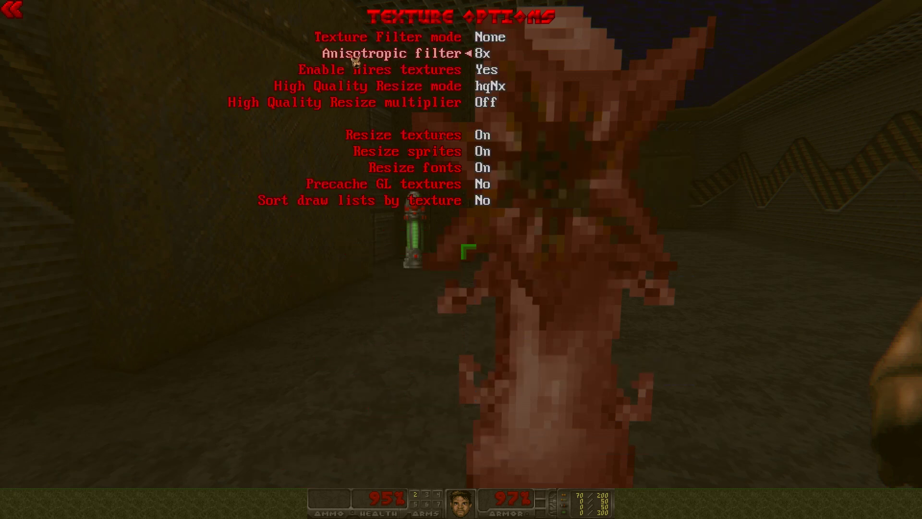
click(355, 58)
Turn on High Quality Resize and raise the resize multiplier to 4x
click(407, 86)
click(408, 86)
click(408, 86)
click(408, 86)
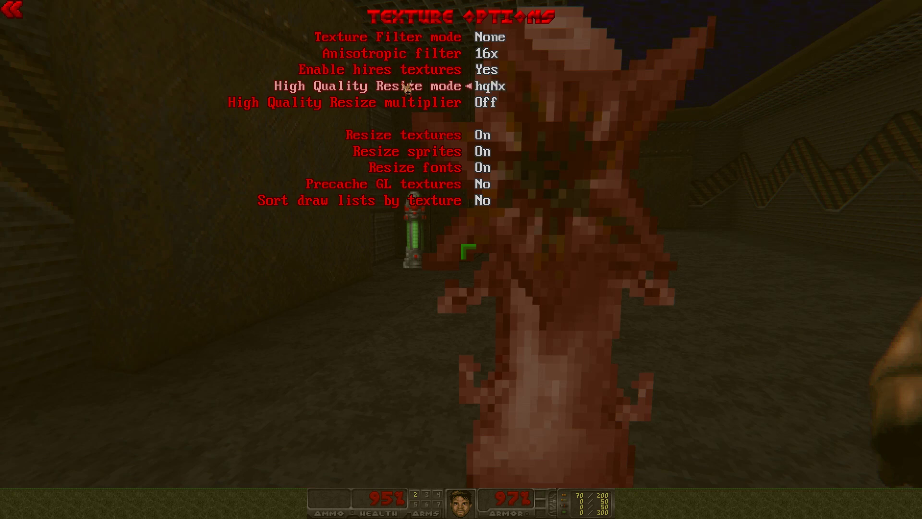
click(407, 87)
click(384, 104)
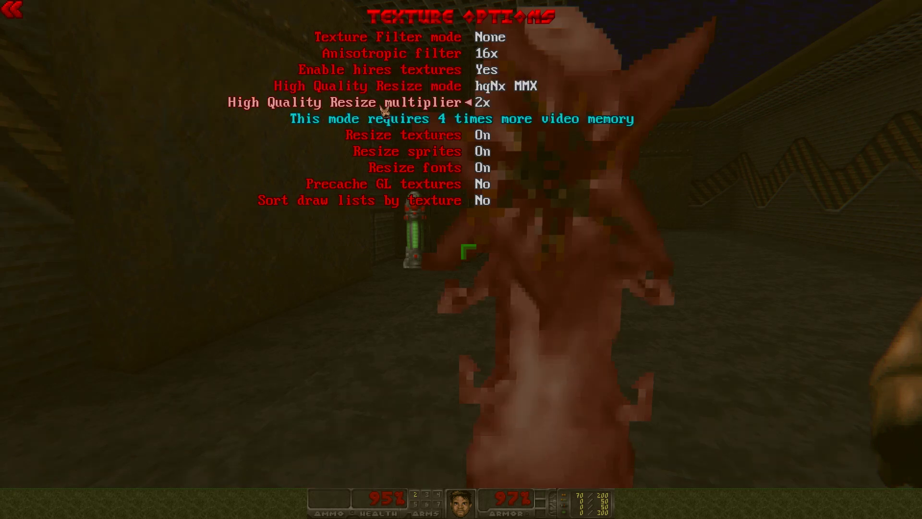
click(385, 105)
click(389, 106)
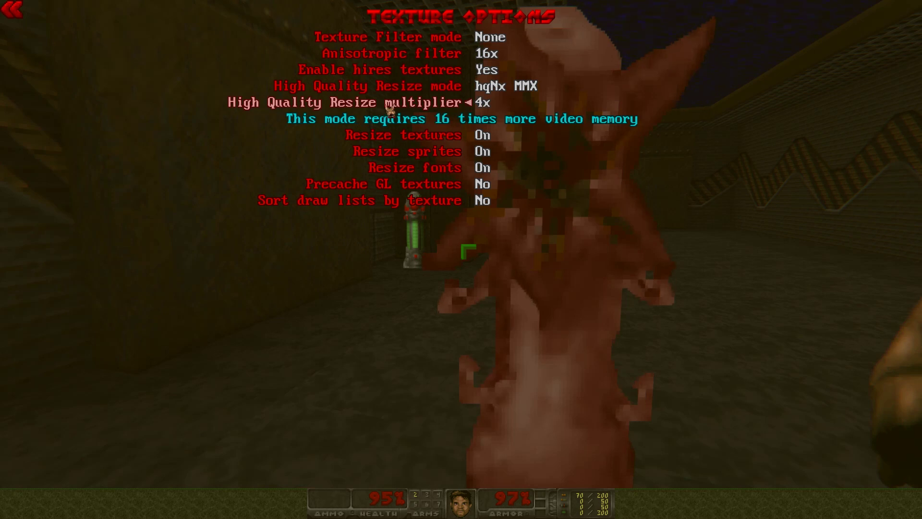
Compare resize modes hqNx, hqNx MMX, xBRZ and Old xBRZ
click(448, 92)
click(448, 92)
click(448, 91)
click(448, 92)
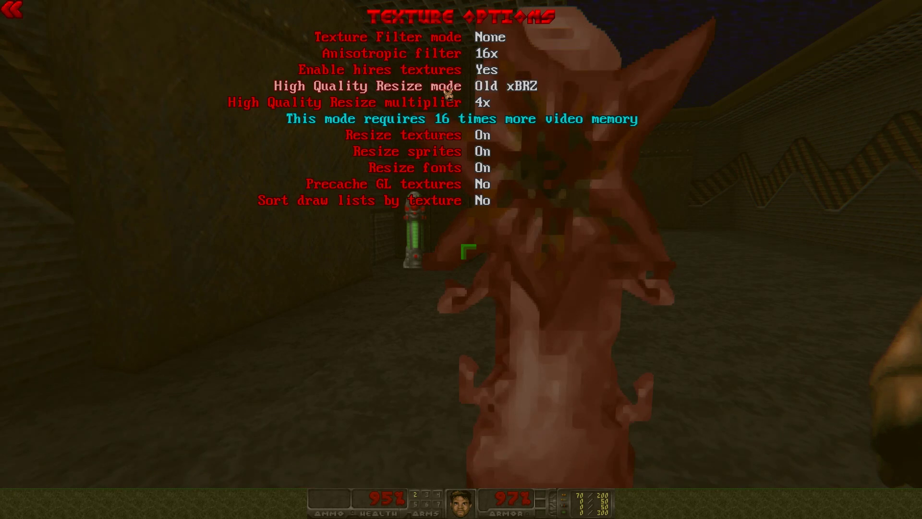
click(448, 92)
click(448, 91)
click(448, 92)
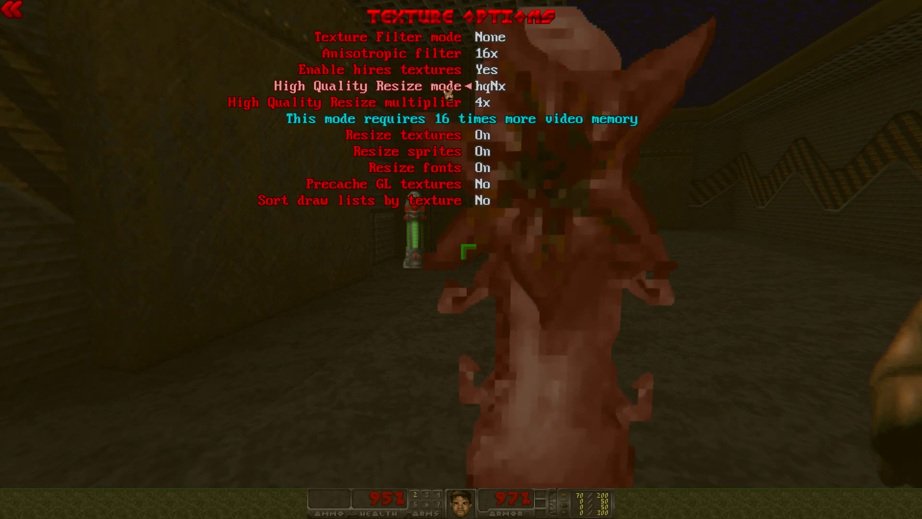
click(485, 92)
click(485, 93)
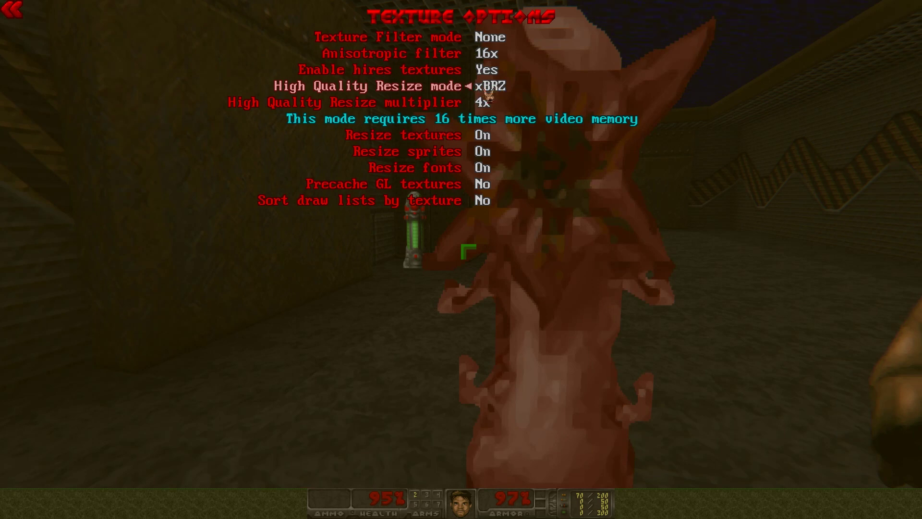
click(498, 95)
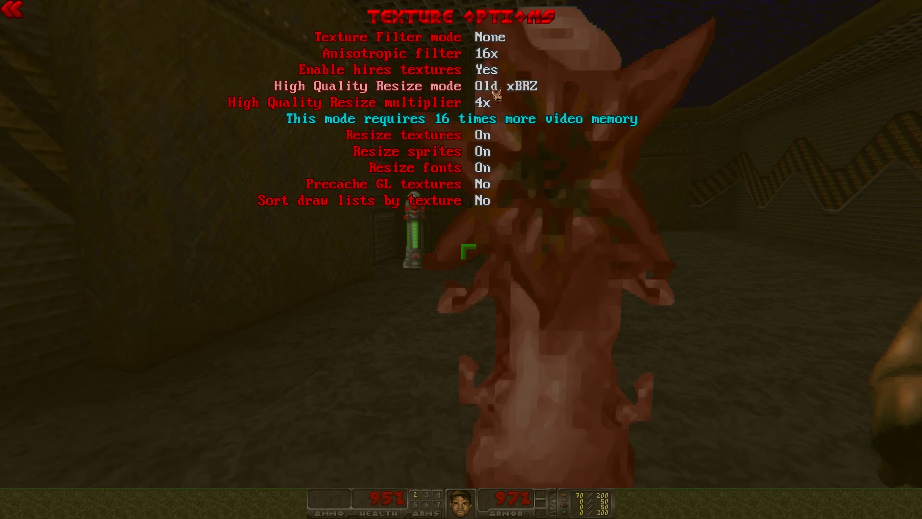
Cycle through NormalNx, Off and the other resize modes, settling on xBRZ
click(497, 94)
click(497, 94)
click(497, 94)
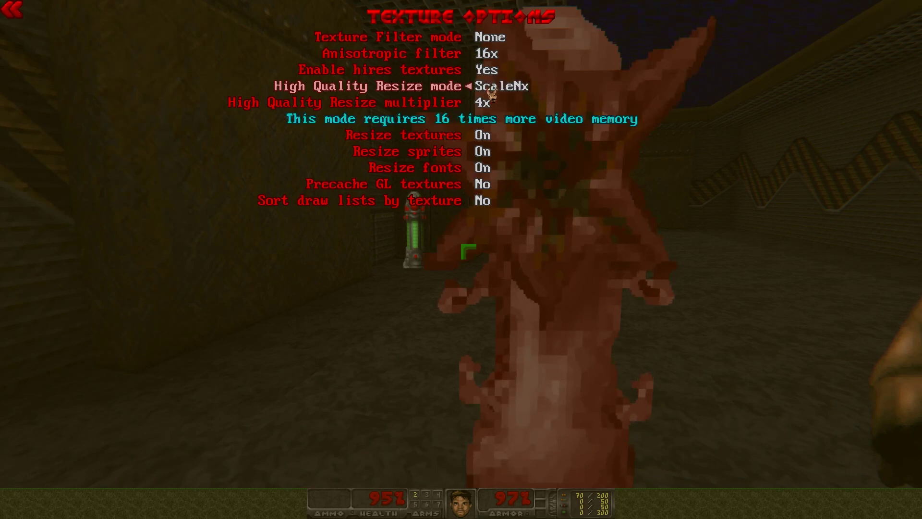
click(495, 94)
click(495, 95)
click(494, 95)
click(493, 95)
click(491, 95)
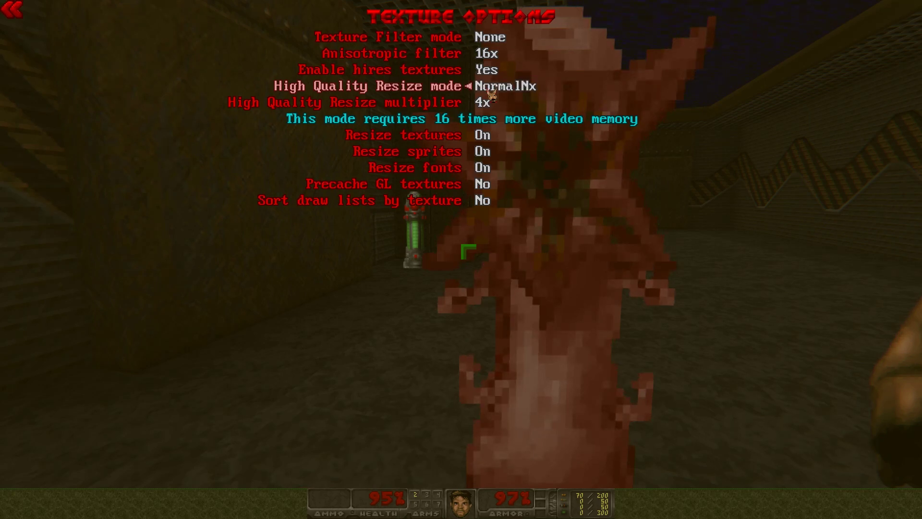
click(491, 95)
click(491, 95)
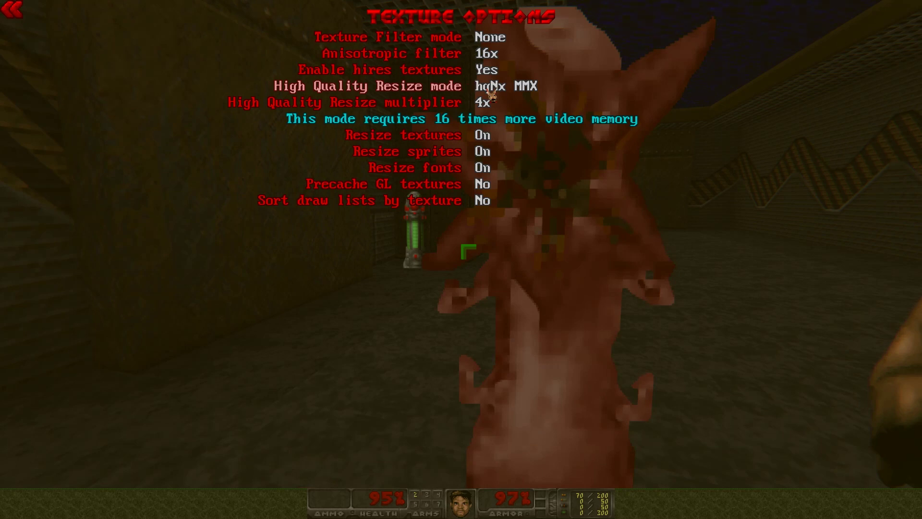
click(524, 93)
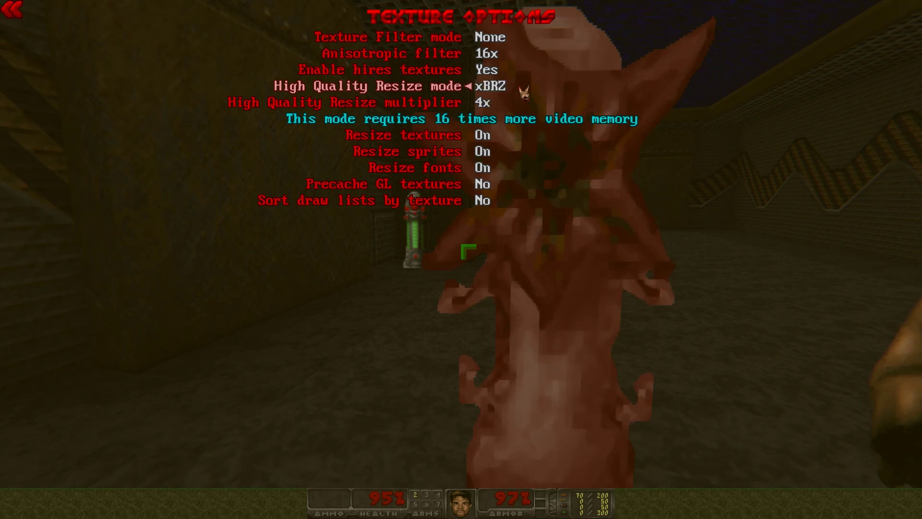